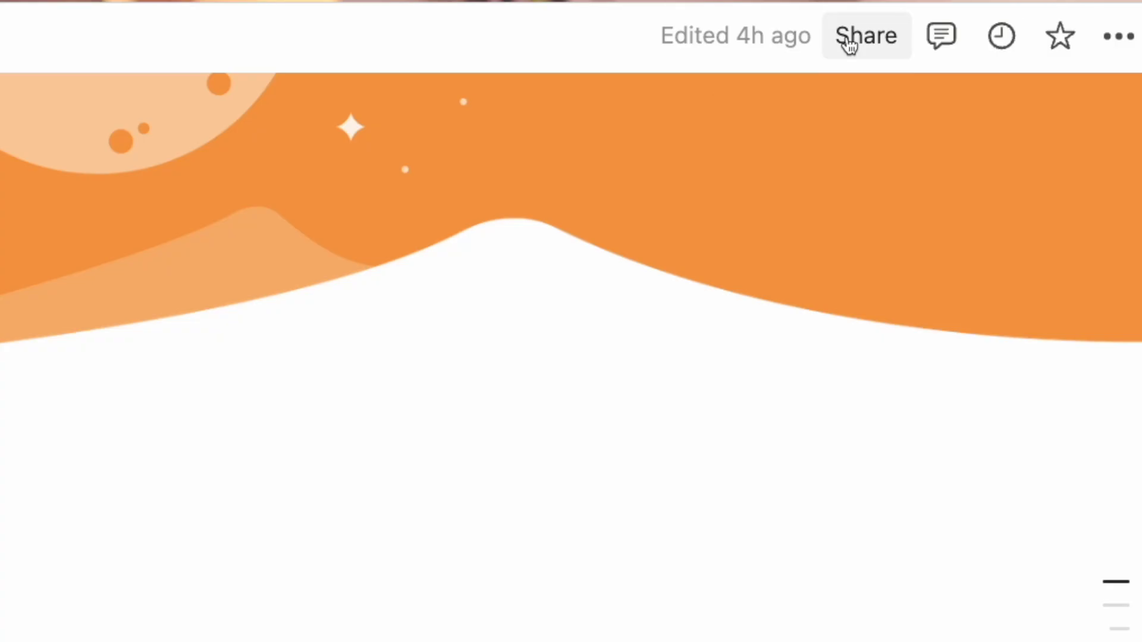
Set the published site's theme to Light and bring up its header navigation settings.
left_click(850, 44)
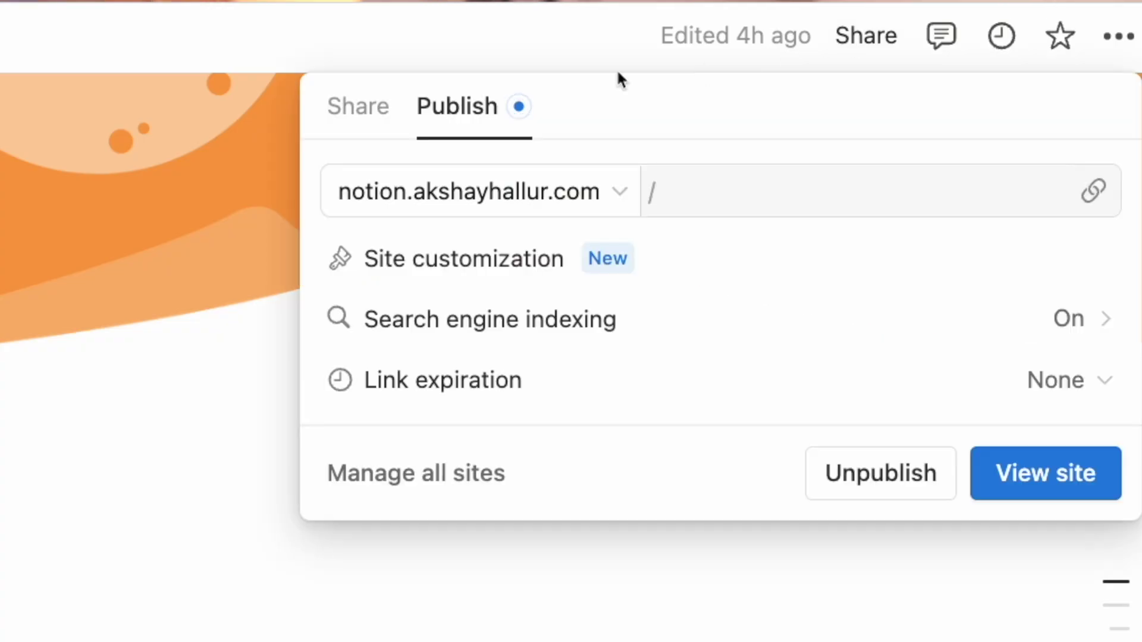
left_click(655, 269)
left_click(1046, 423)
left_click(904, 409)
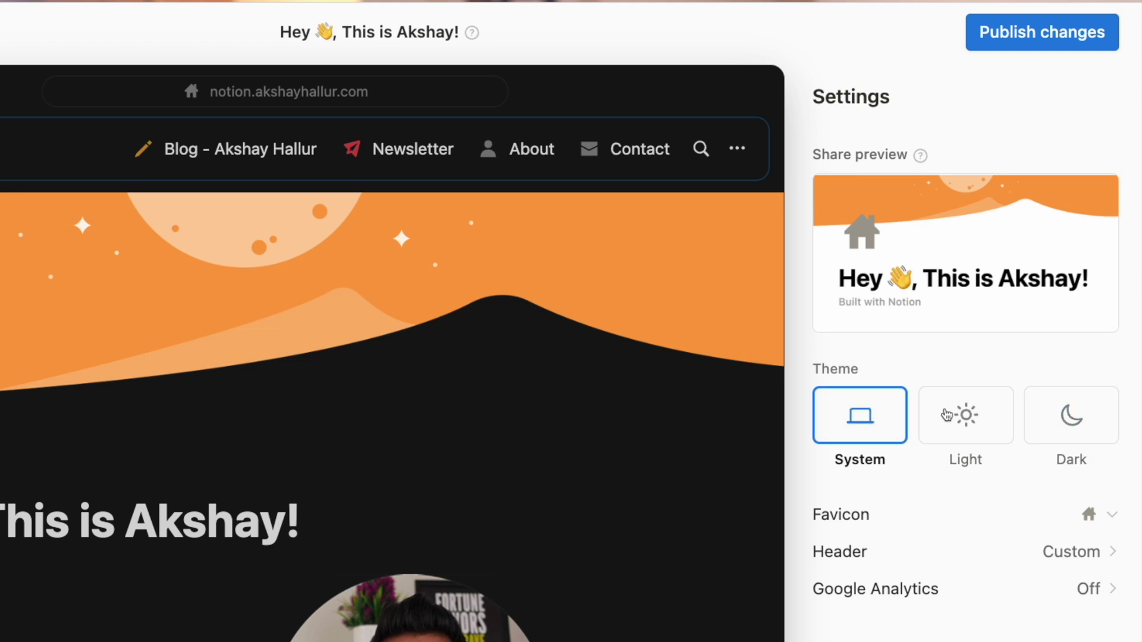
left_click(966, 416)
left_click(984, 551)
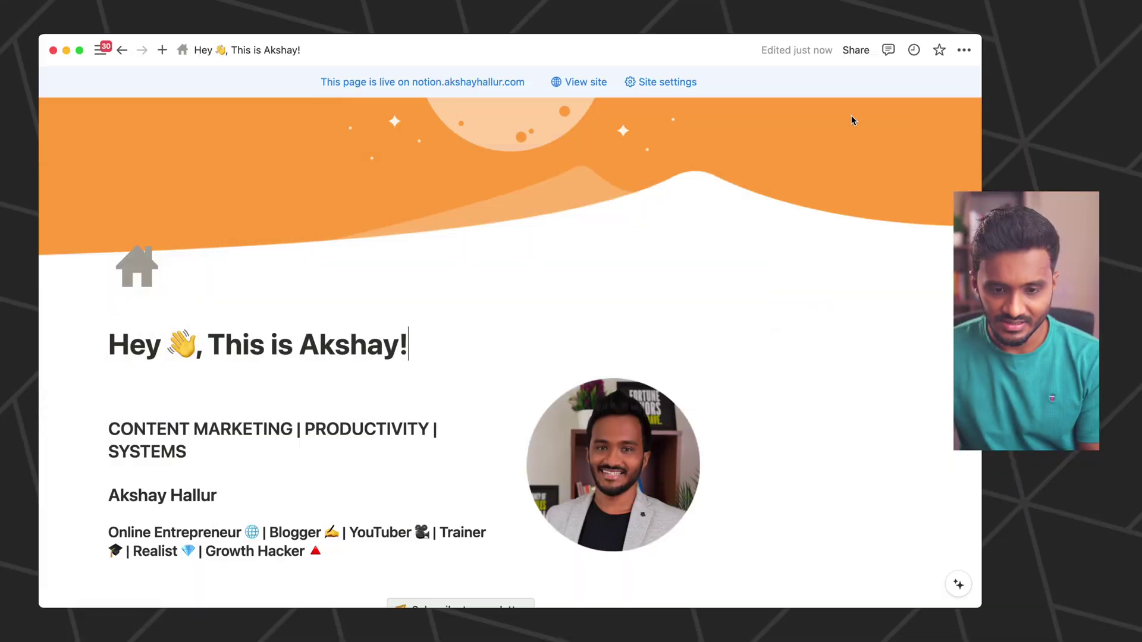
scroll(381, 322, "down", 15)
scroll(368, 321, "down", 10)
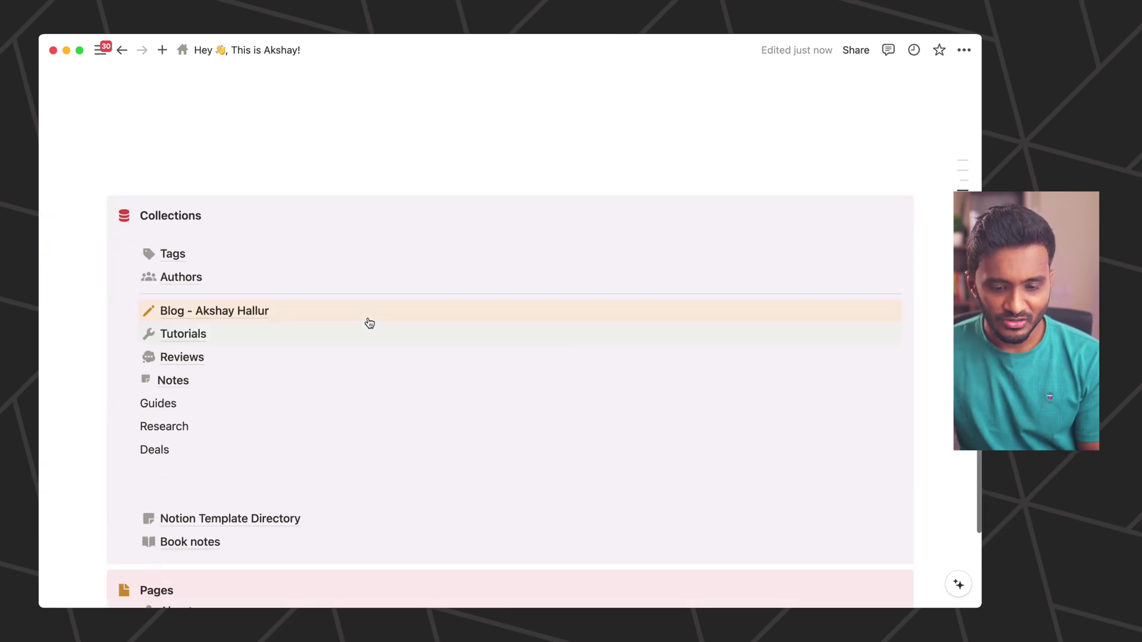
left_click(207, 269)
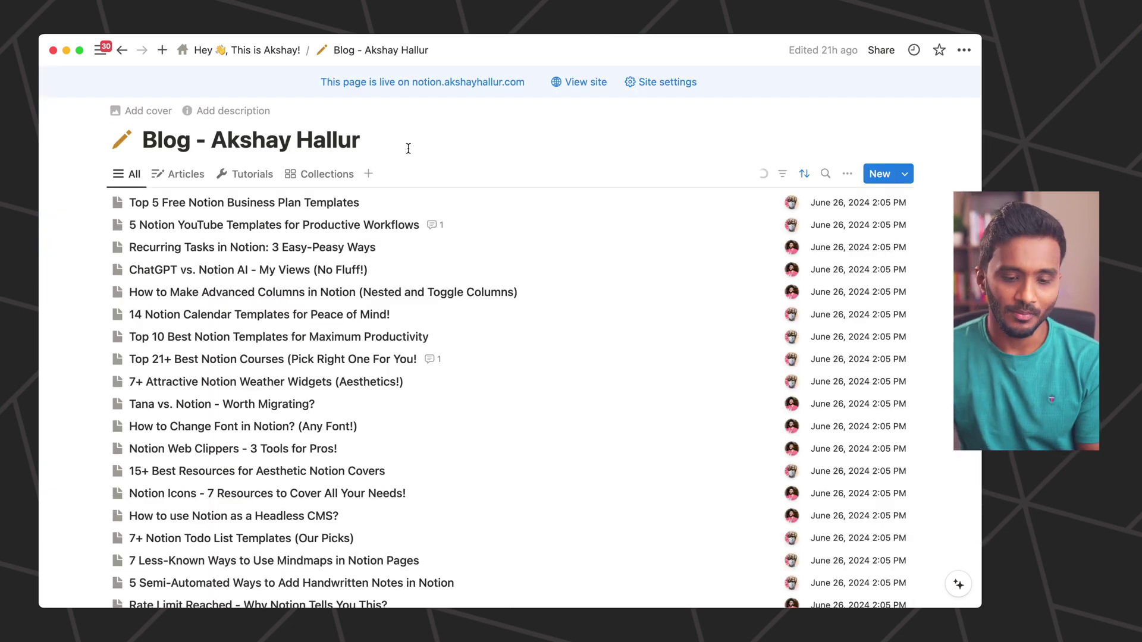
key("super+bracketleft")
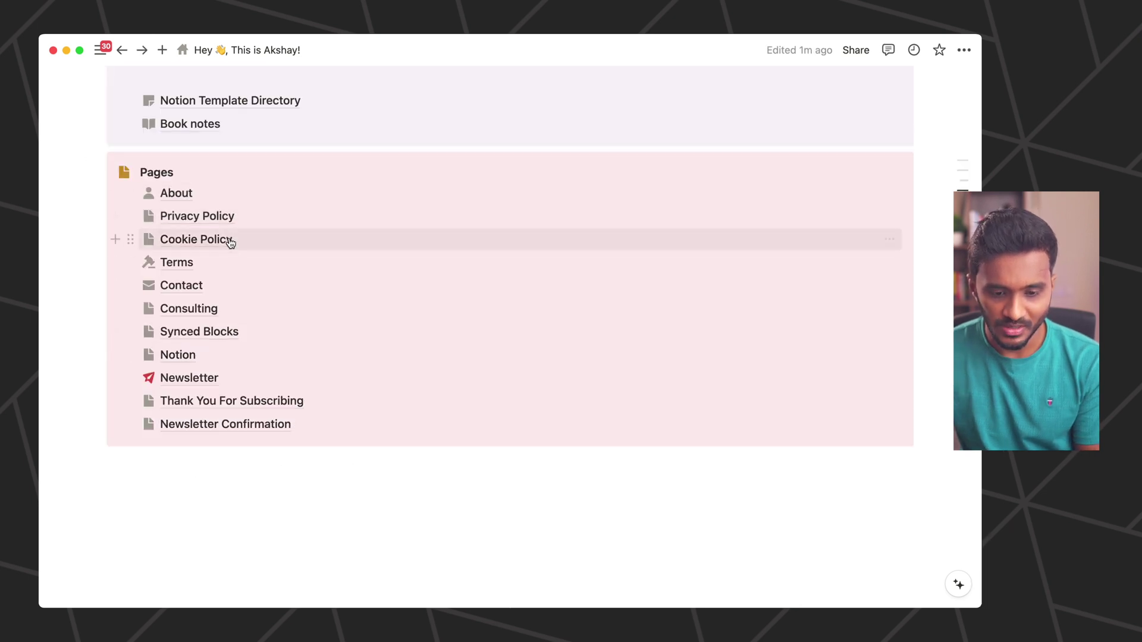
scroll(268, 262, "up", 20)
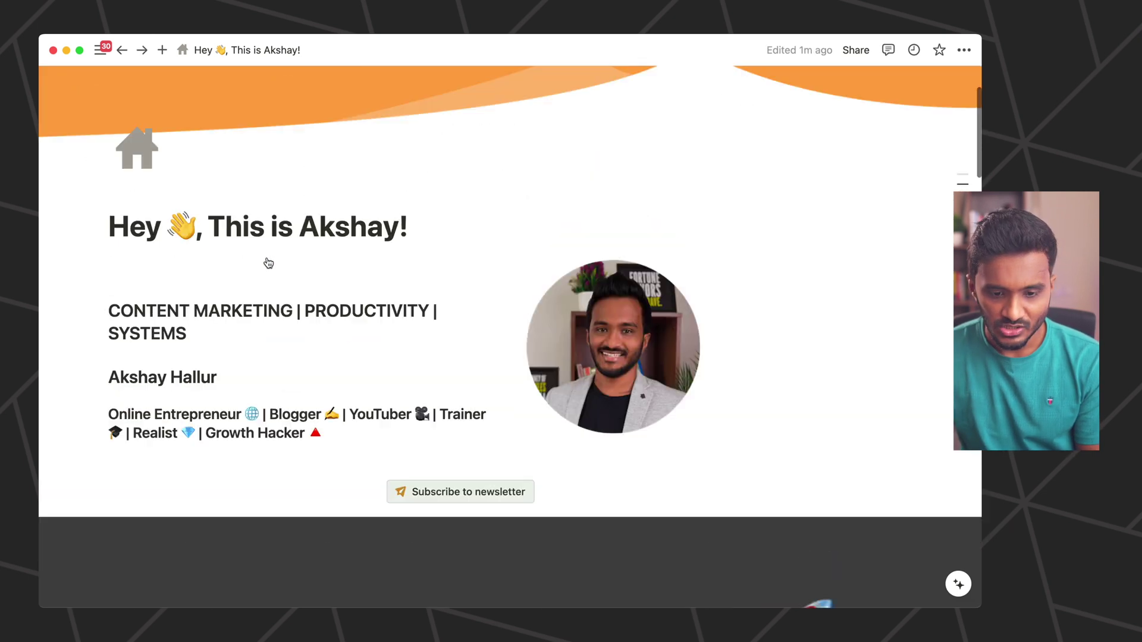
scroll(357, 319, "down", 5)
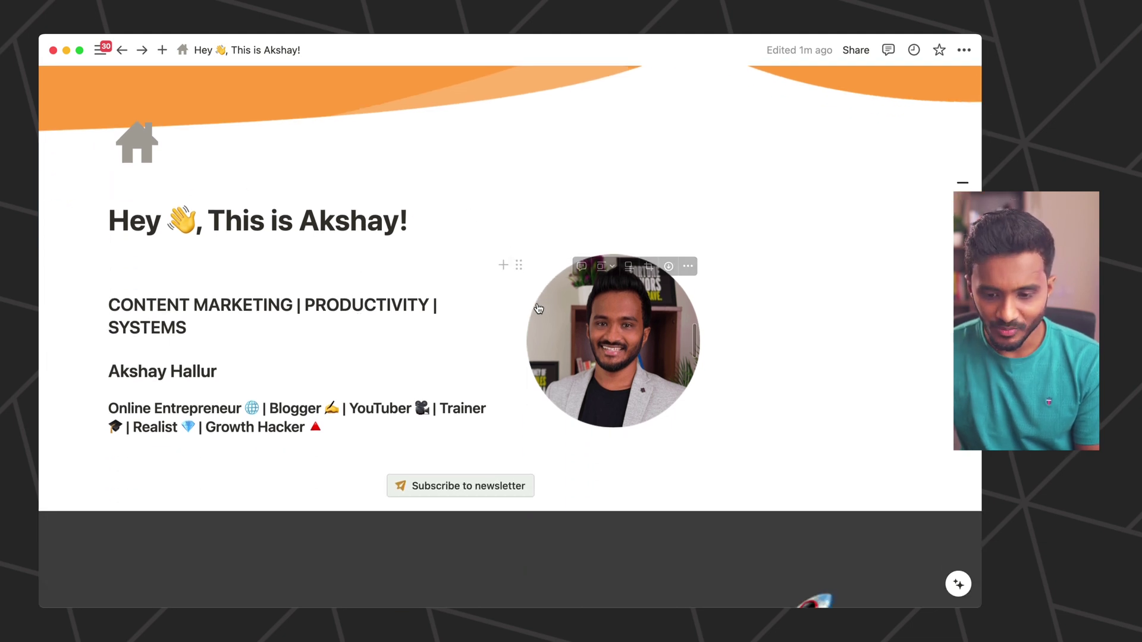
left_click(466, 217)
key("Return")
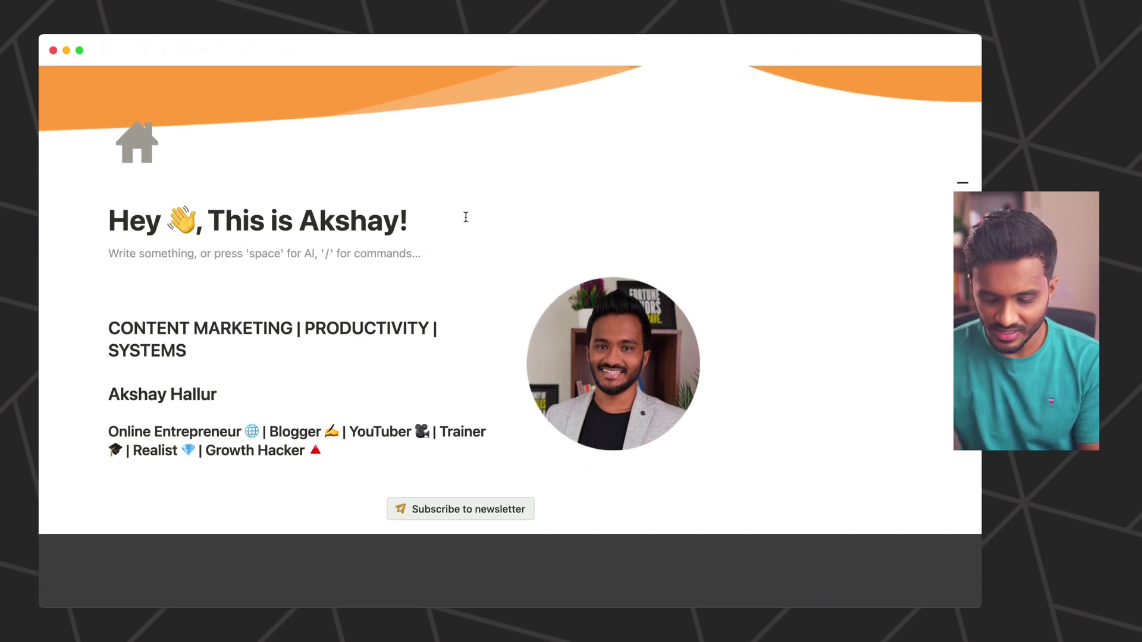
type("/col")
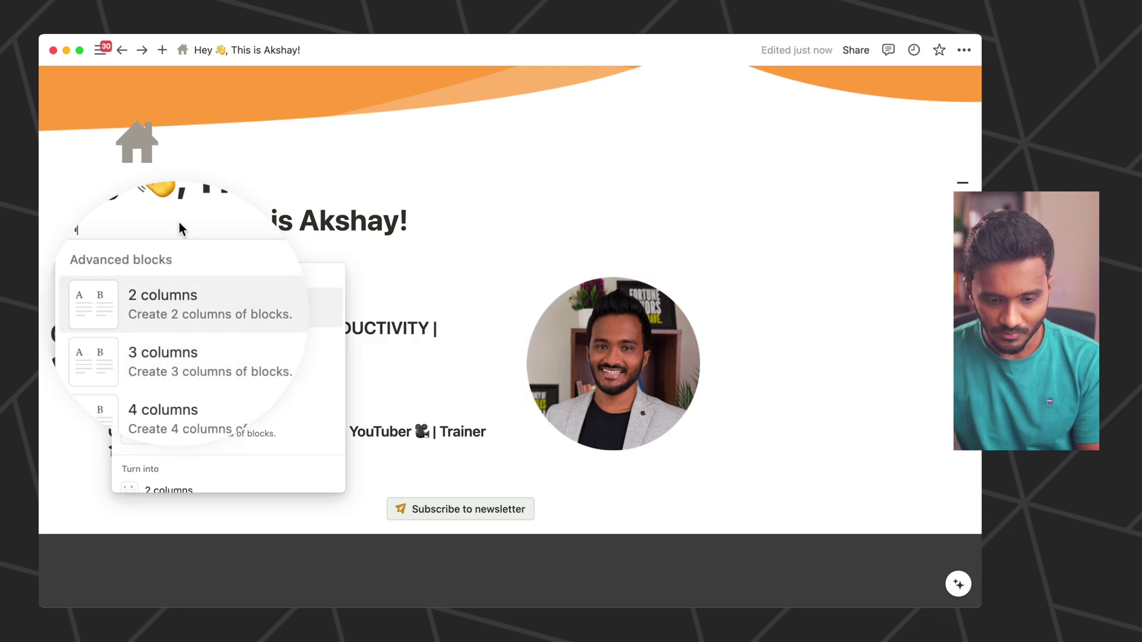
left_click(182, 294)
key("BackSpace")
key("BackSpace")
key("BackSpace")
key("BackSpace")
key("BackSpace")
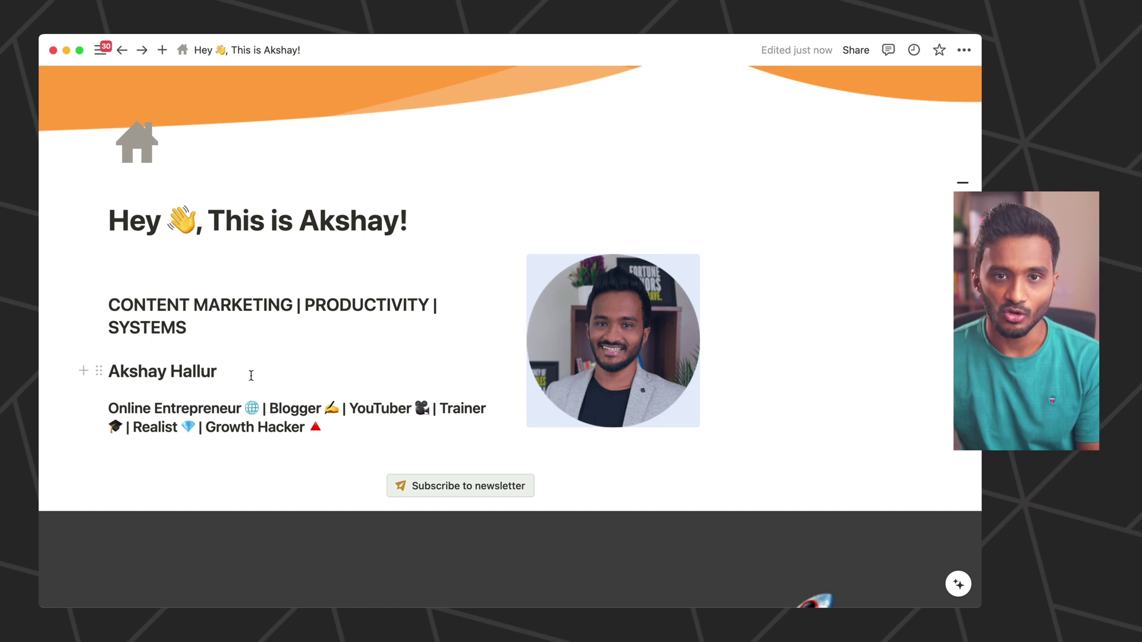
scroll(251, 375, "down", 3)
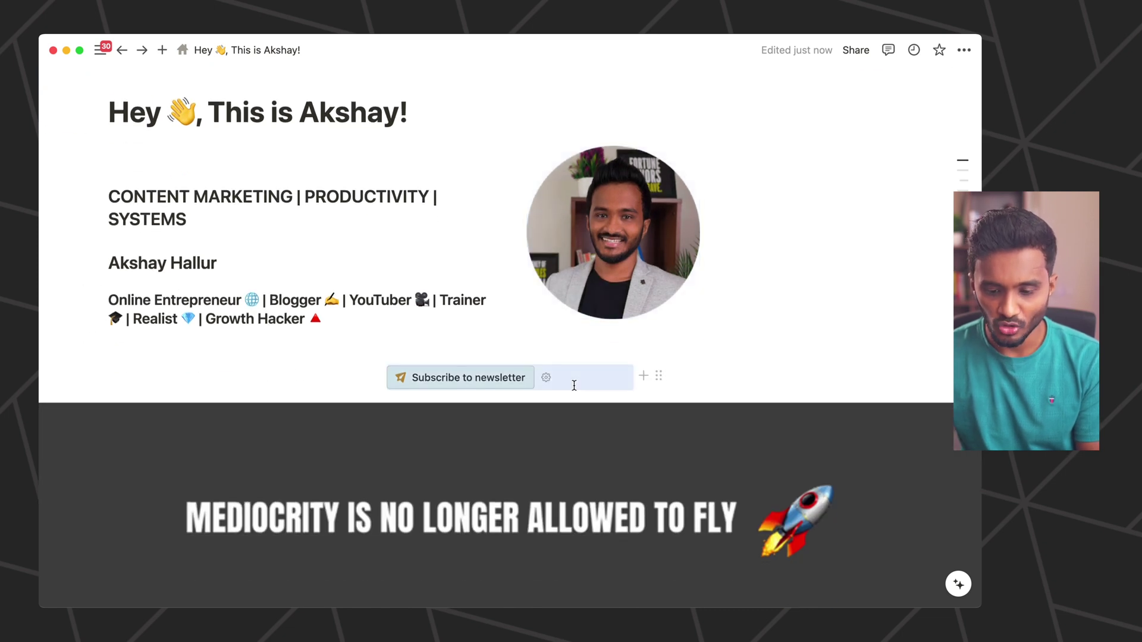
Add a new line beside the newsletter button and clear the stray '/butt' text.
left_click(362, 378)
type("/butt")
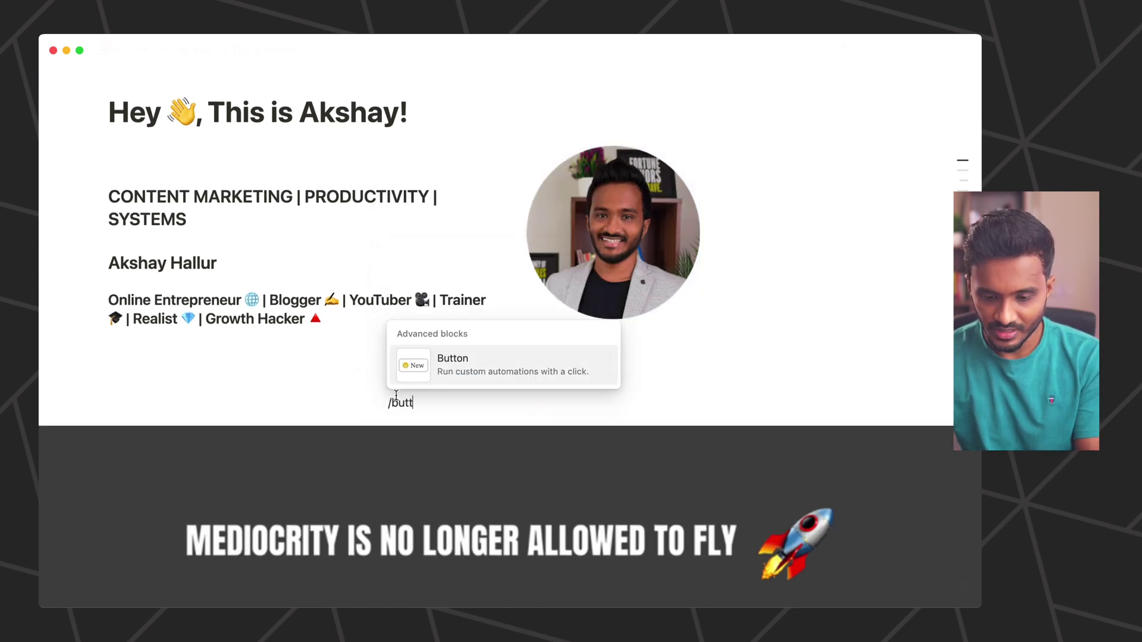
triple_click(444, 398)
key("BackSpace")
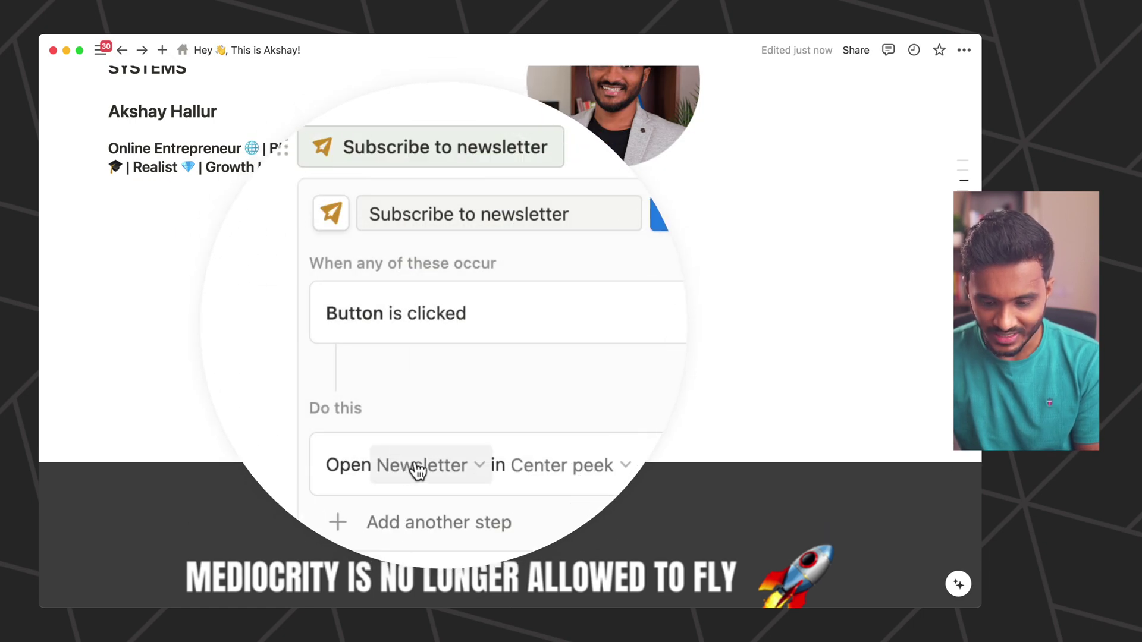
key("Escape")
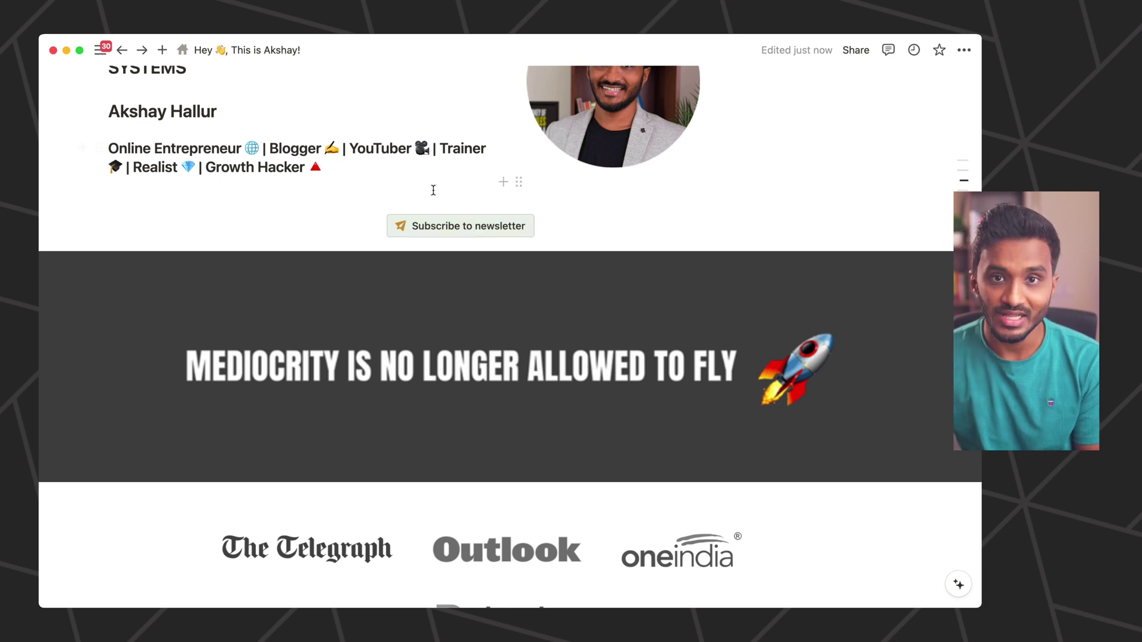
Open the Newsletter page in centre peek from Subscribe to newsletter, then close it.
left_click(465, 226)
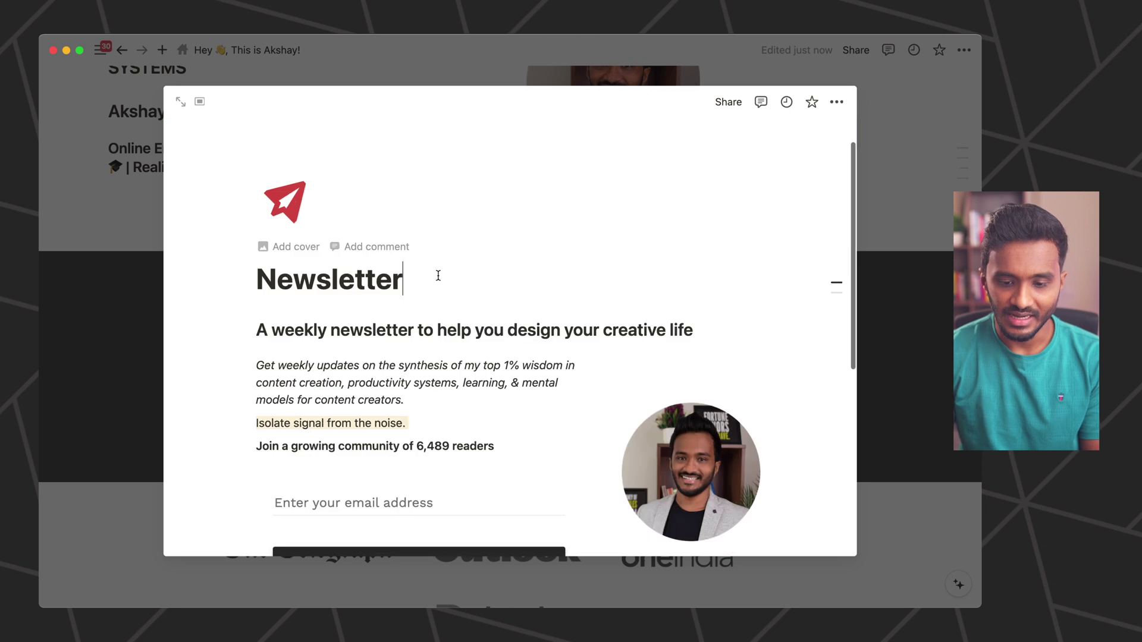
scroll(378, 256, "down", 5)
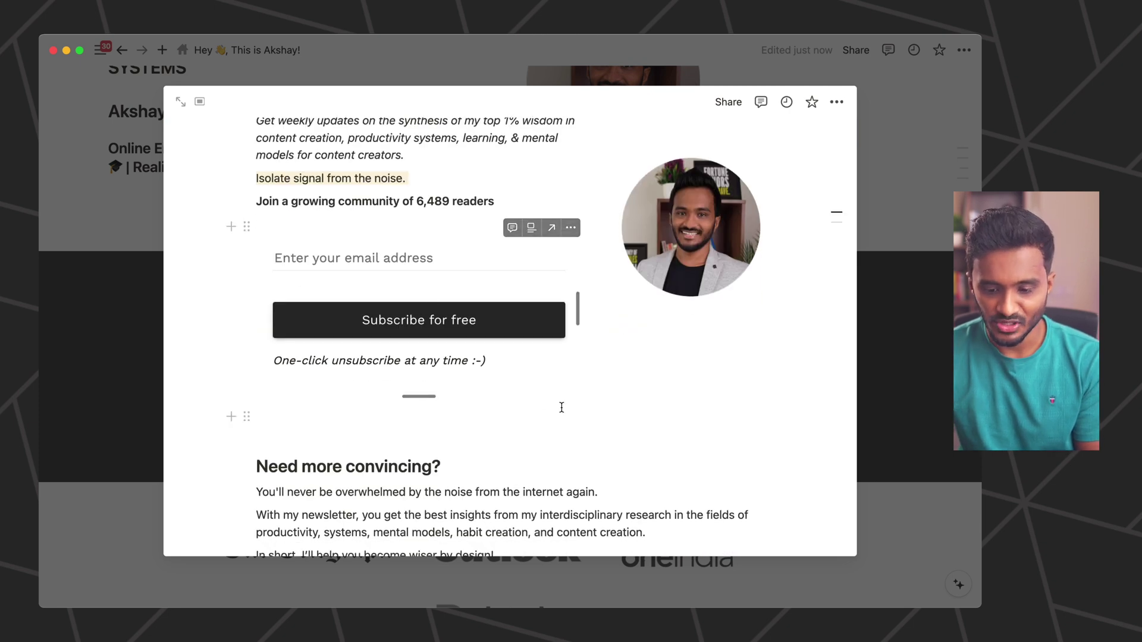
left_click(378, 261)
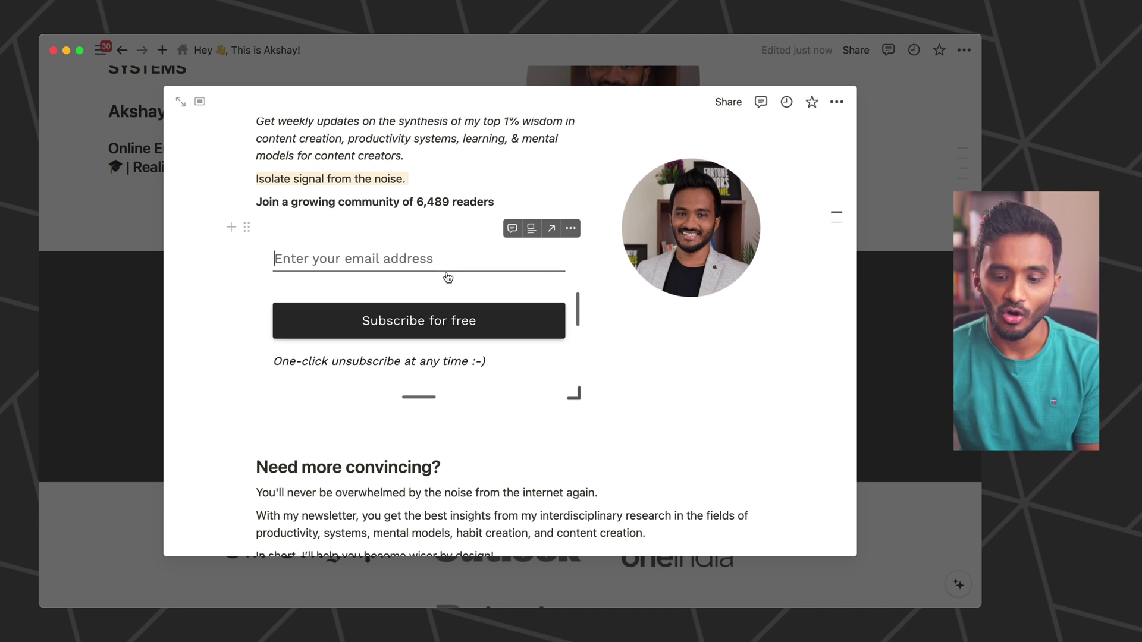
scroll(448, 271, "up", 1)
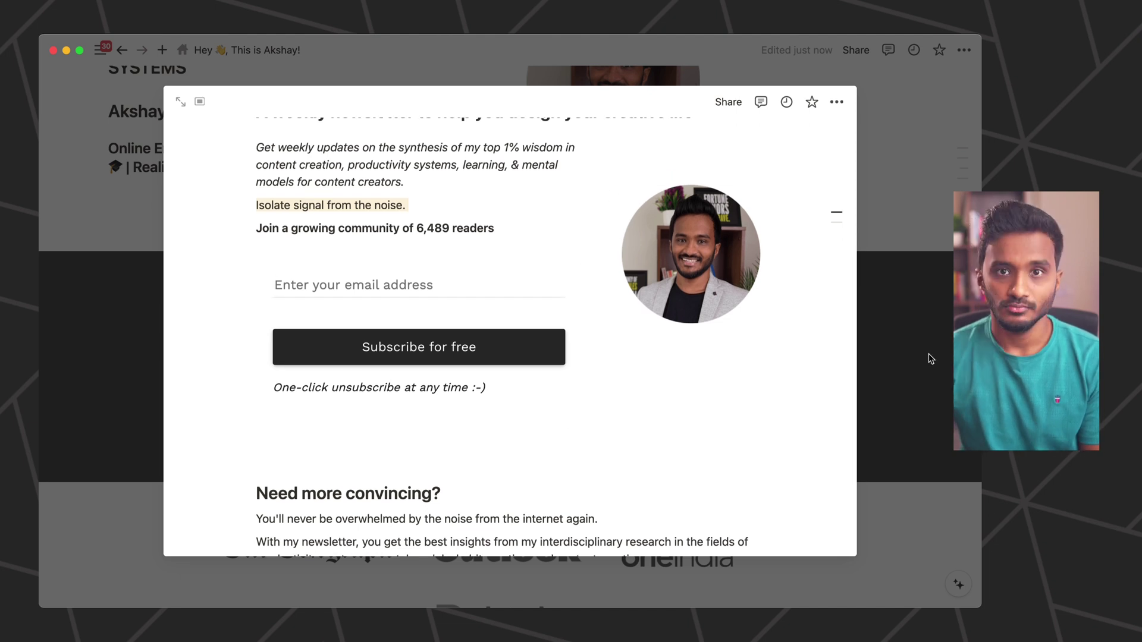
key("Escape")
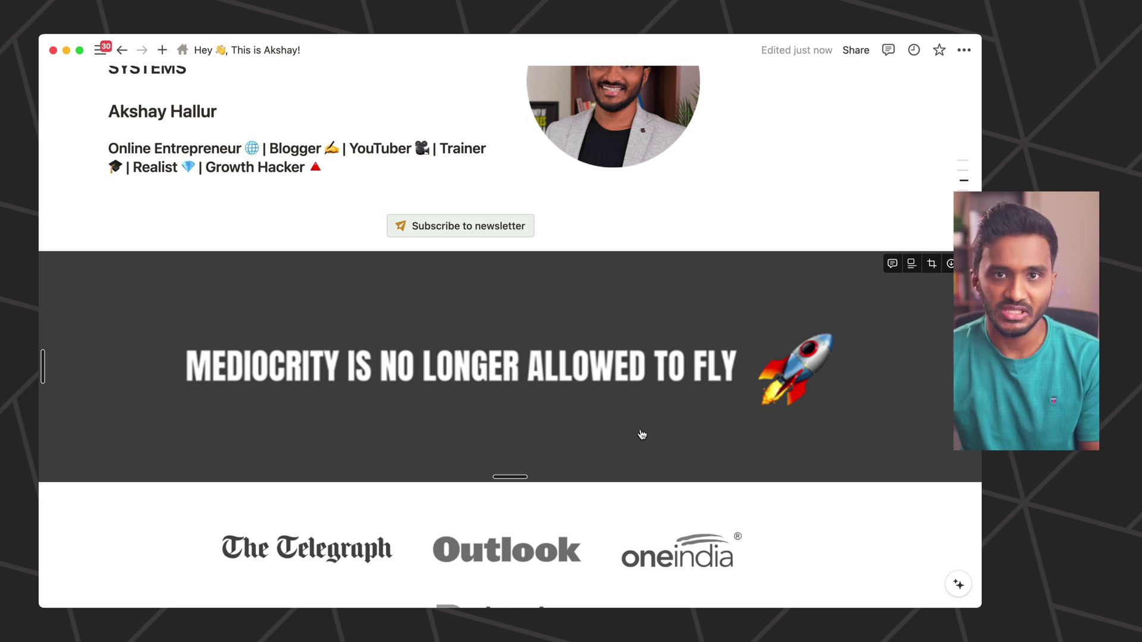
scroll(523, 416, "down", 5)
left_click(522, 329)
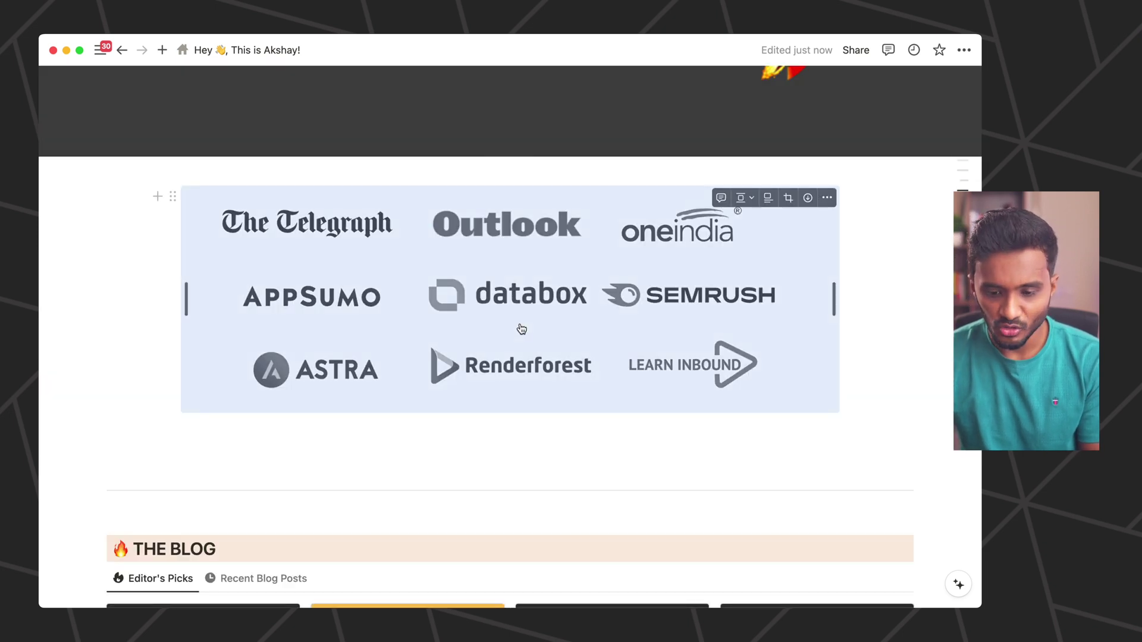
left_click(528, 455)
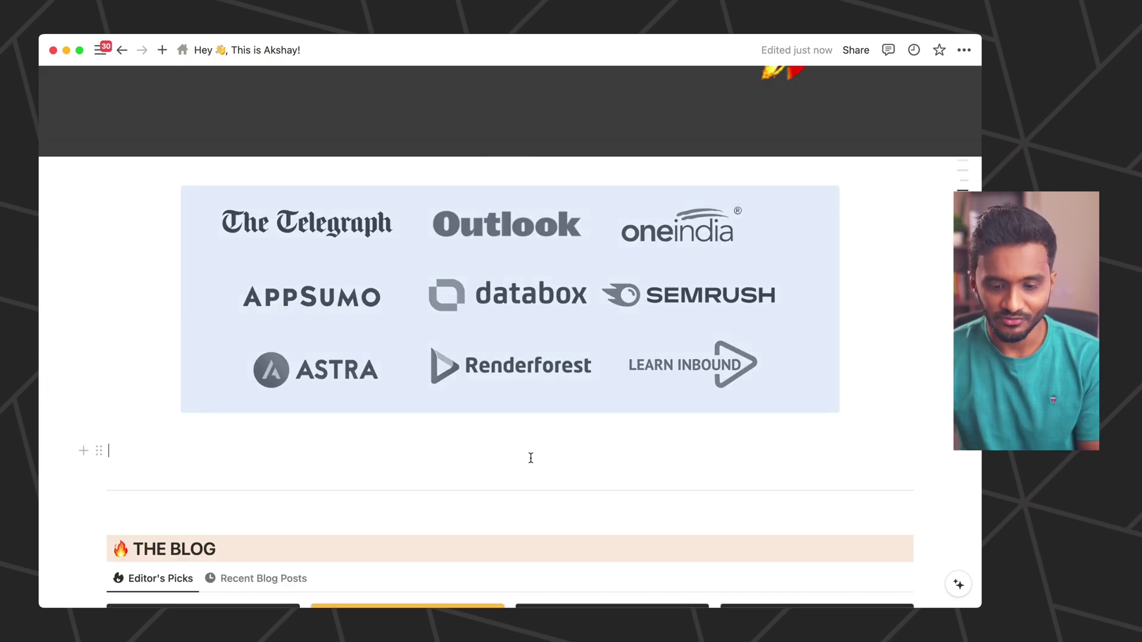
scroll(532, 464, "up", 2)
scroll(532, 463, "up", 1)
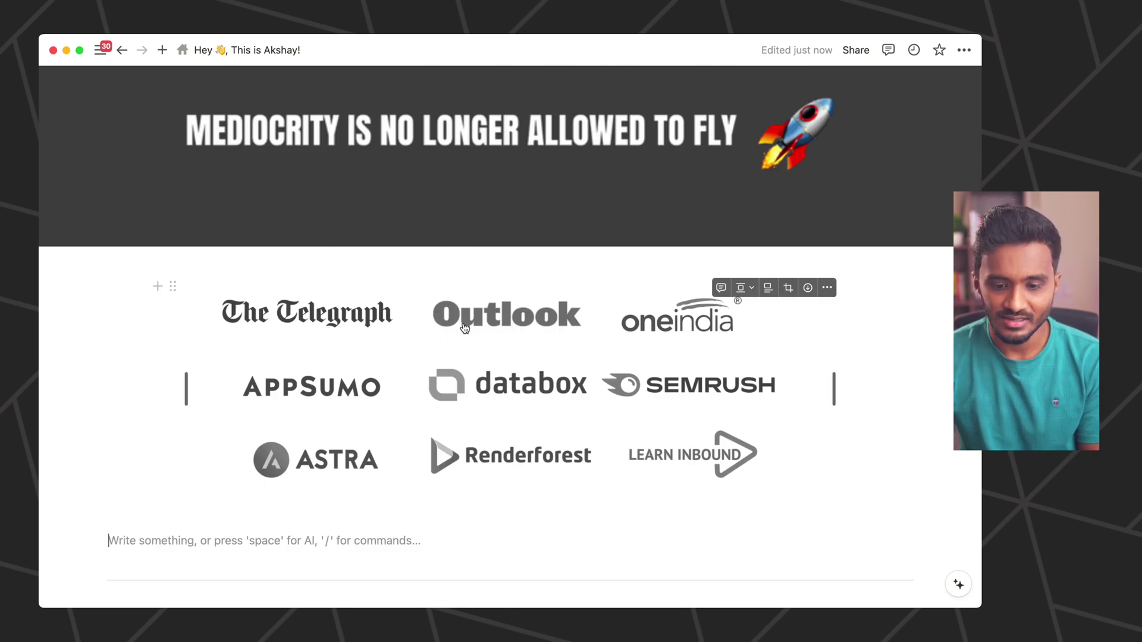
scroll(465, 327, "up", 15)
left_click(443, 342)
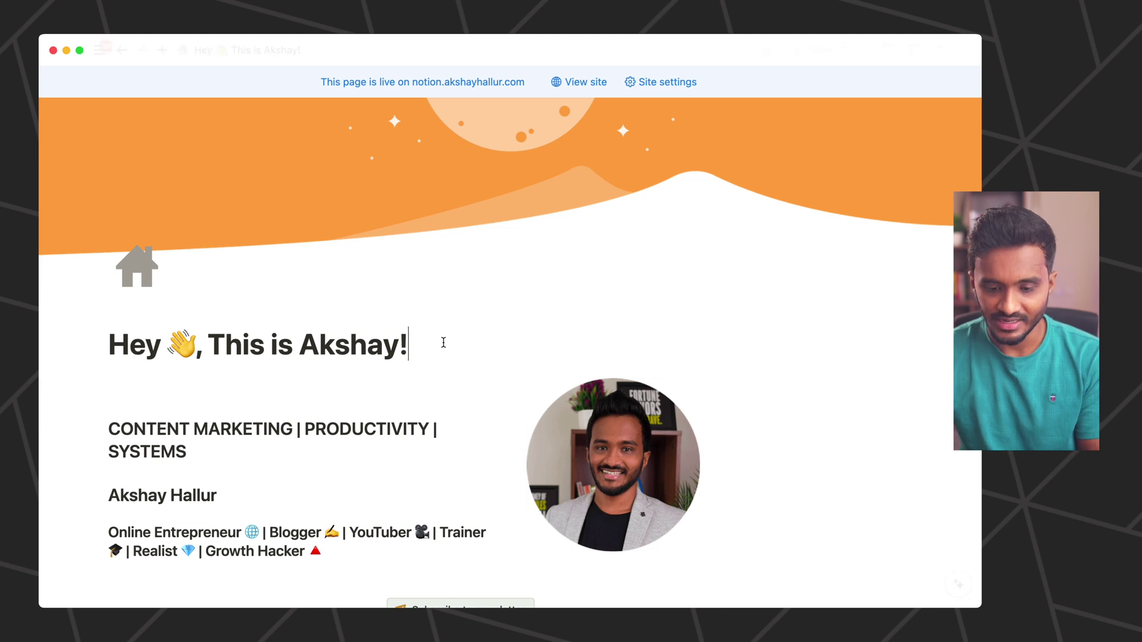
key("super+shift+l")
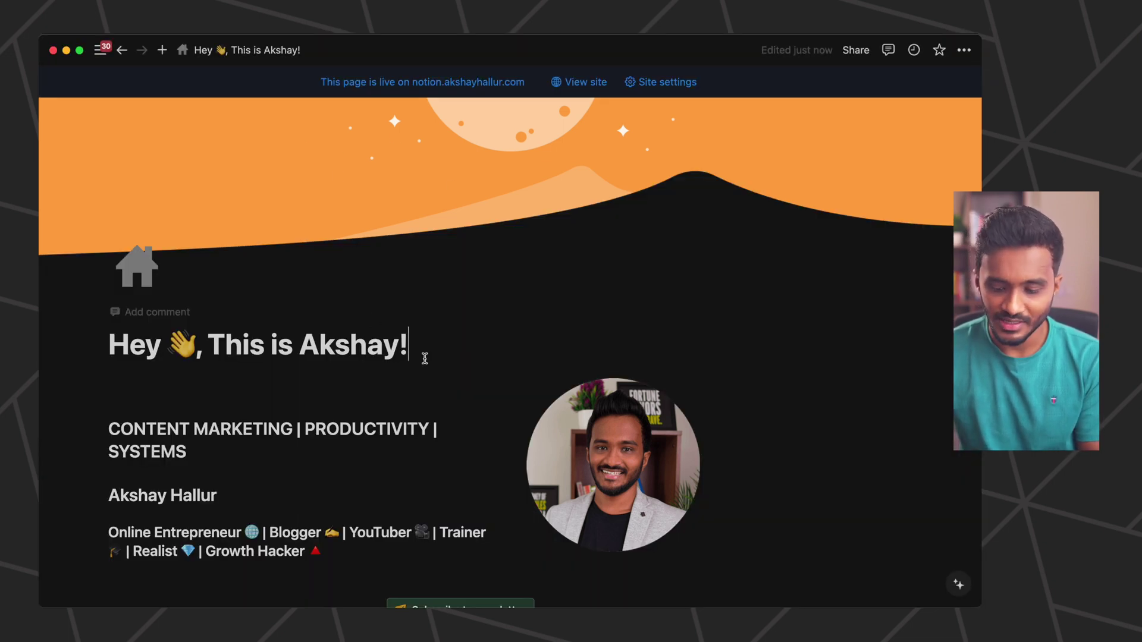
key("super+shift+l")
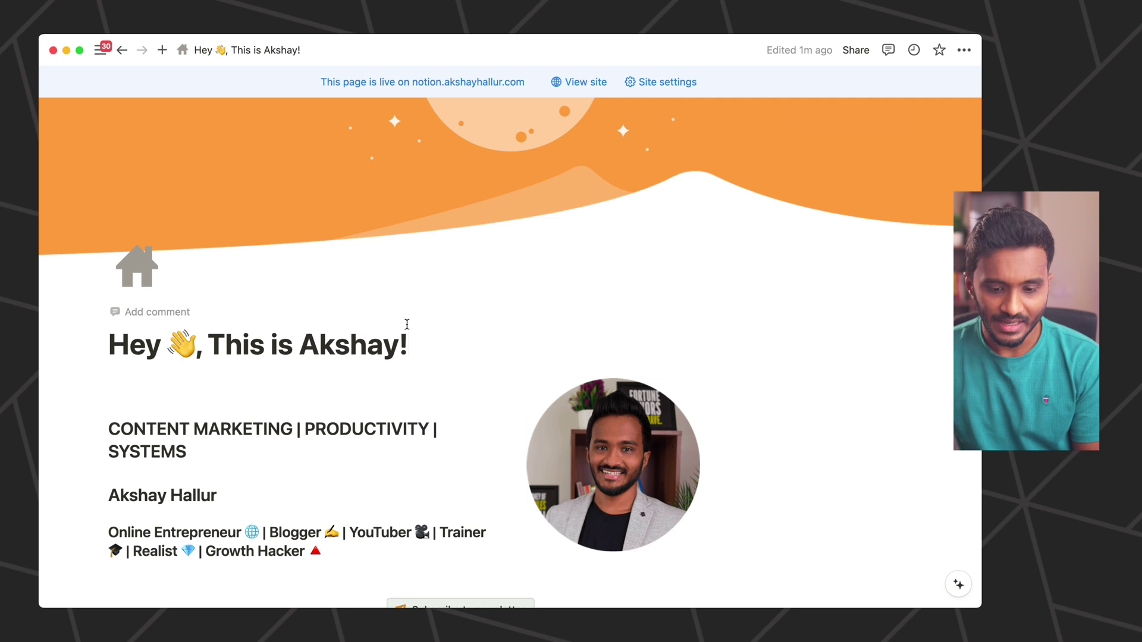
Switch the published site's domain to akshayhallur.notion.site.
left_click(856, 50)
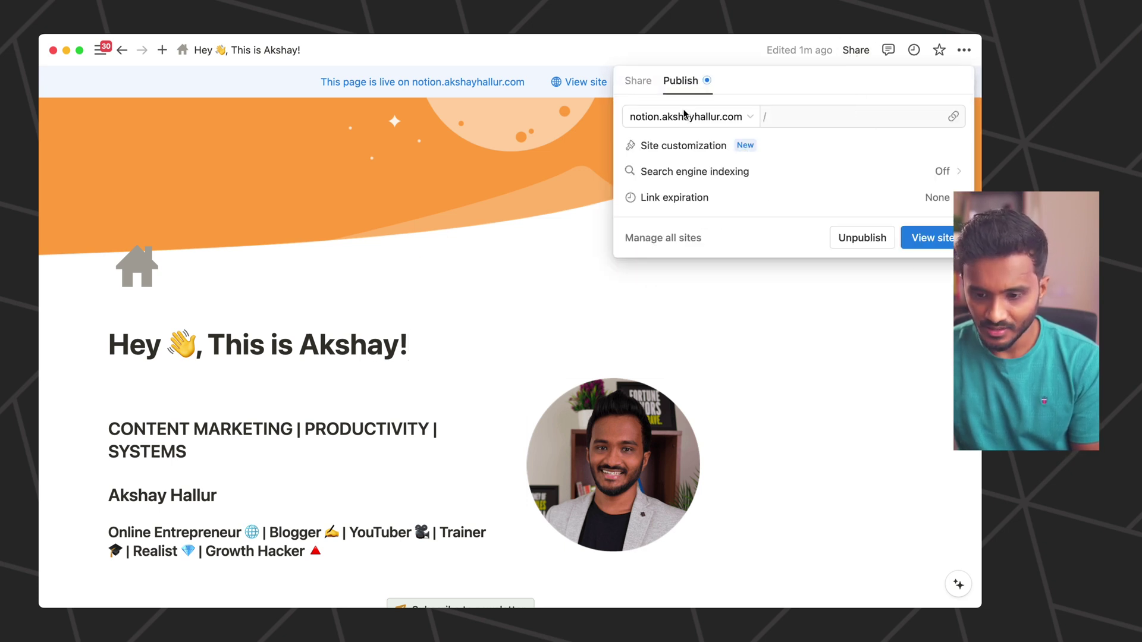
left_click(687, 117)
left_click(677, 147)
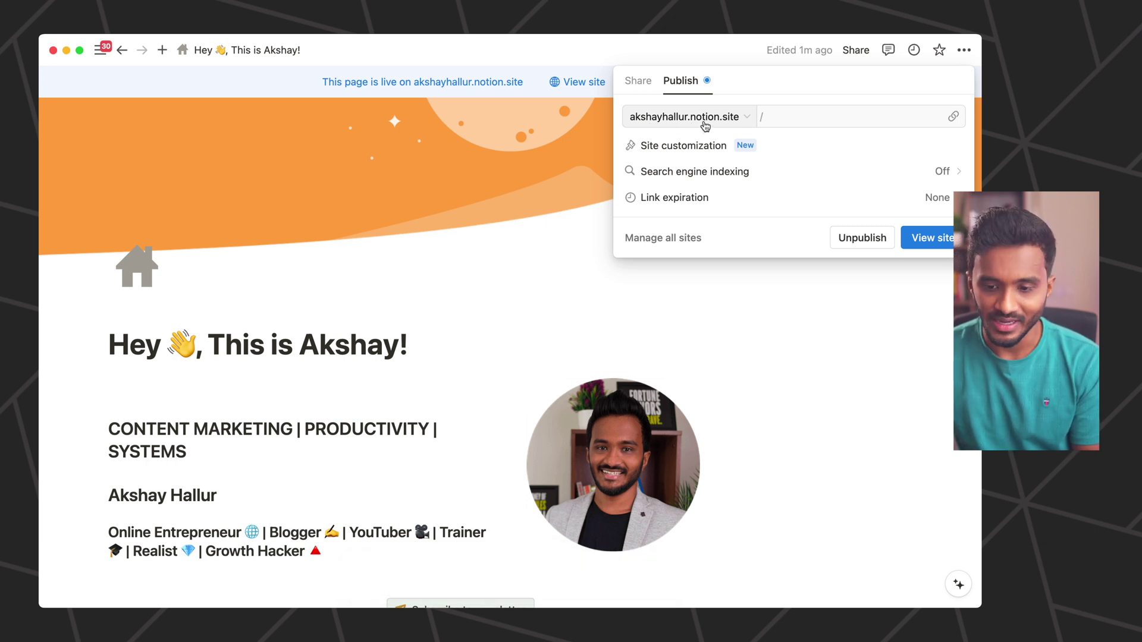
Connect the existing domain subdomain 'notion.akshayhallur' as a new custom domain.
left_click(705, 125)
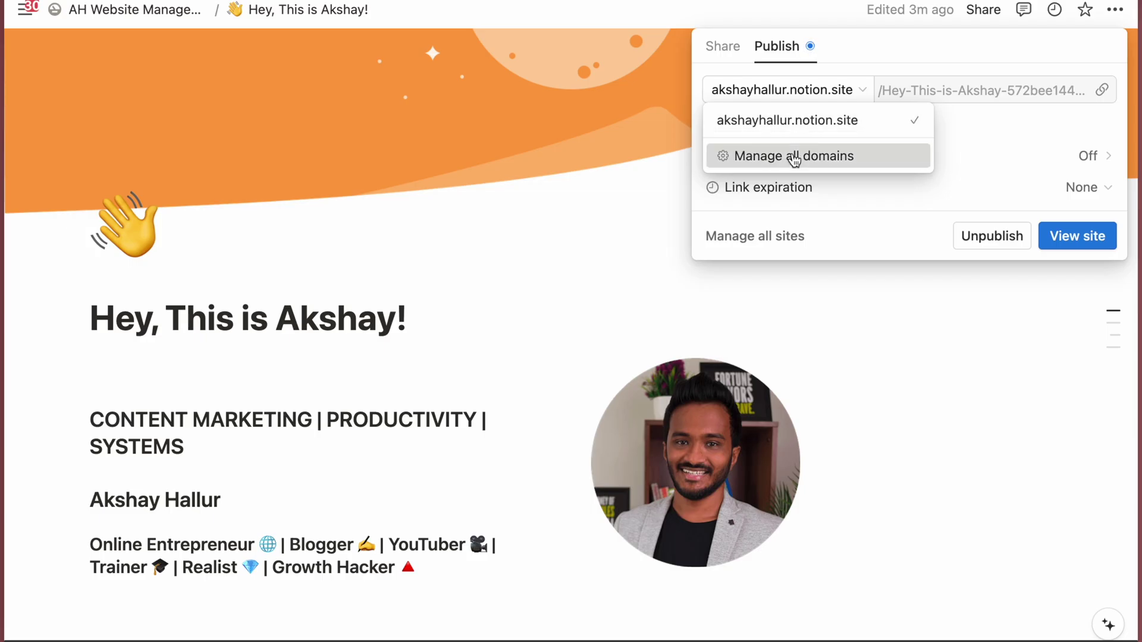
left_click(793, 155)
left_click(940, 128)
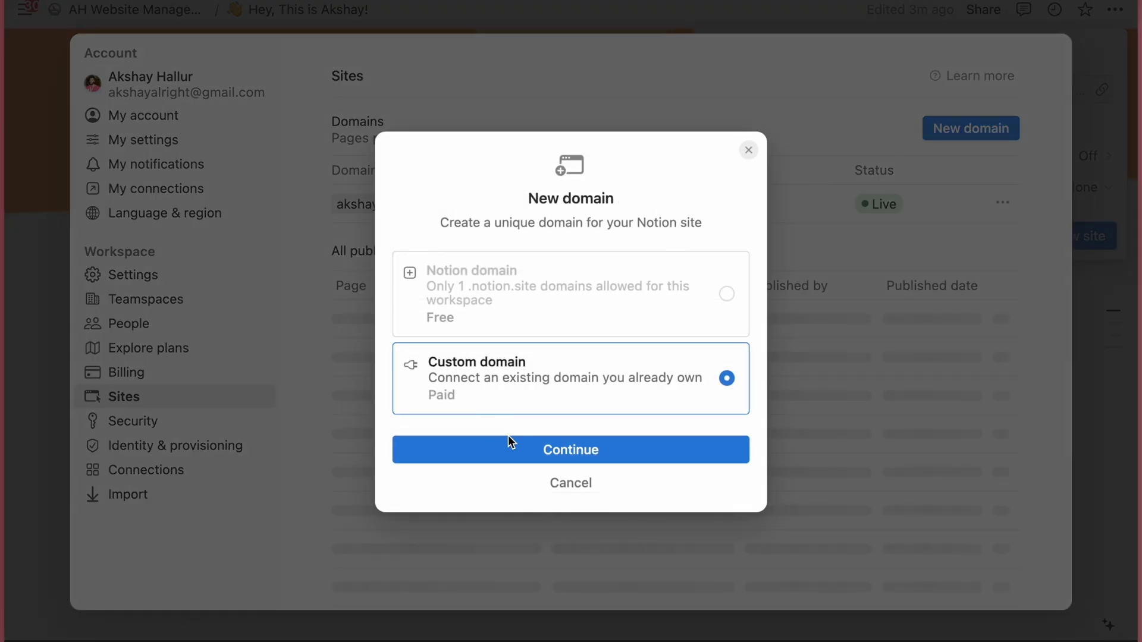
left_click(508, 447)
left_click(487, 338)
type("notion.")
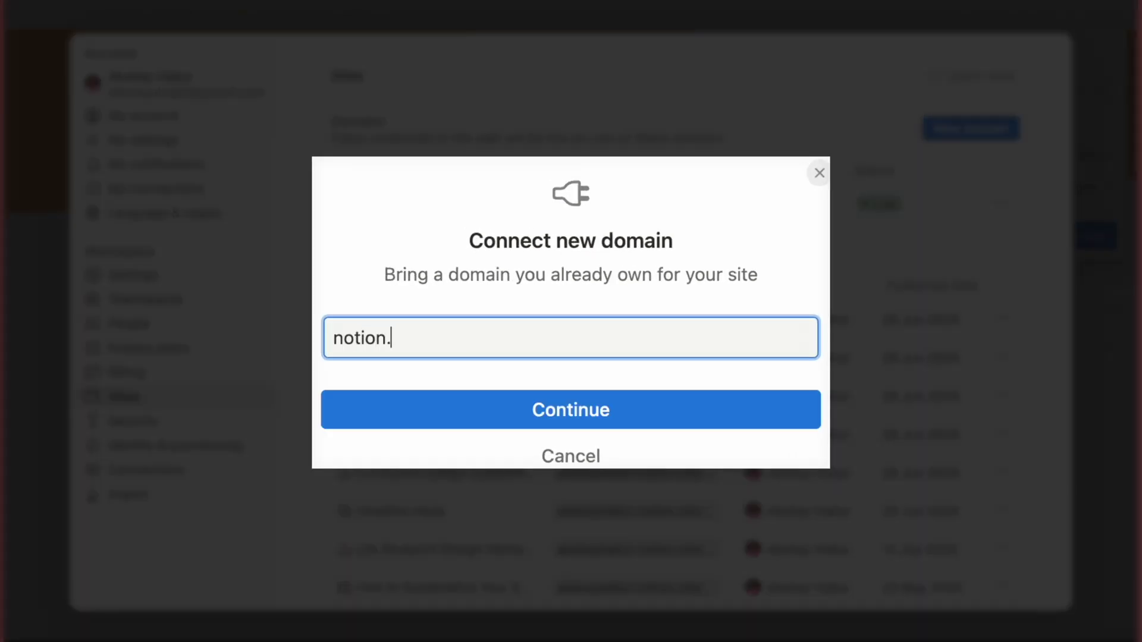
type("akshayhallur.com")
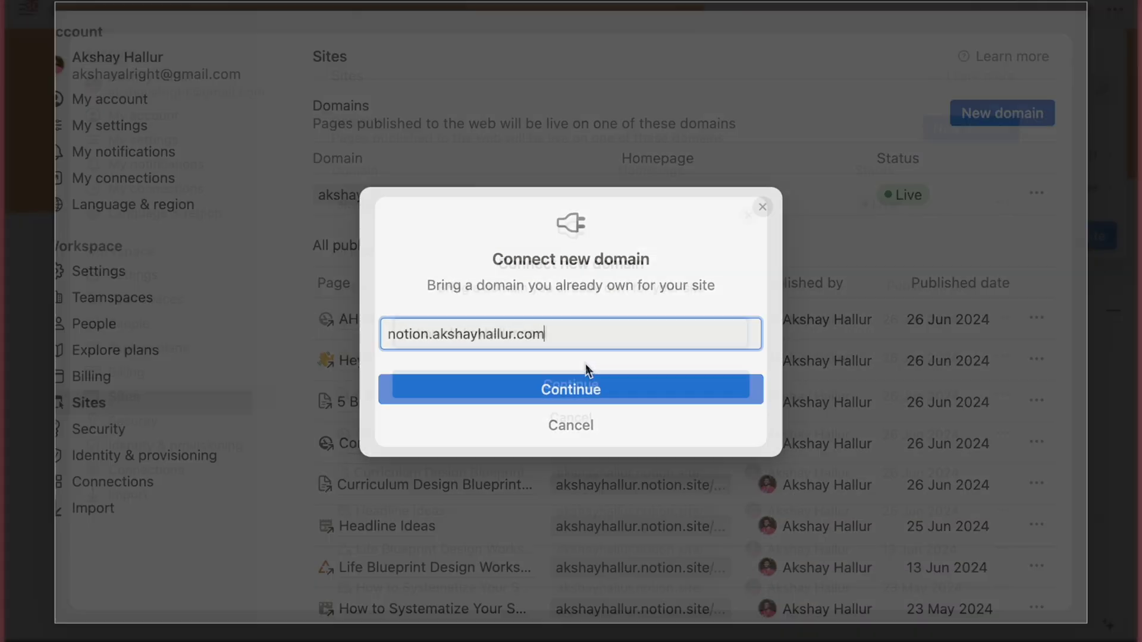
left_click(684, 385)
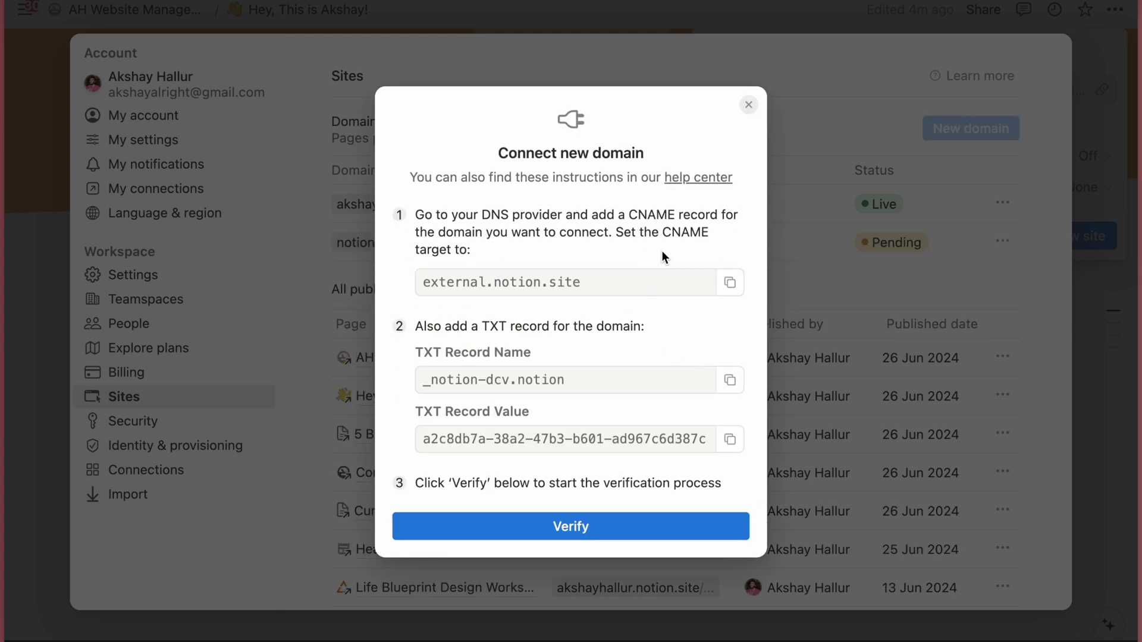
Save a DNS-only Cloudflare CNAME record 'notion' pointing to external.notion.site.
left_click(730, 283)
key("super+Tab")
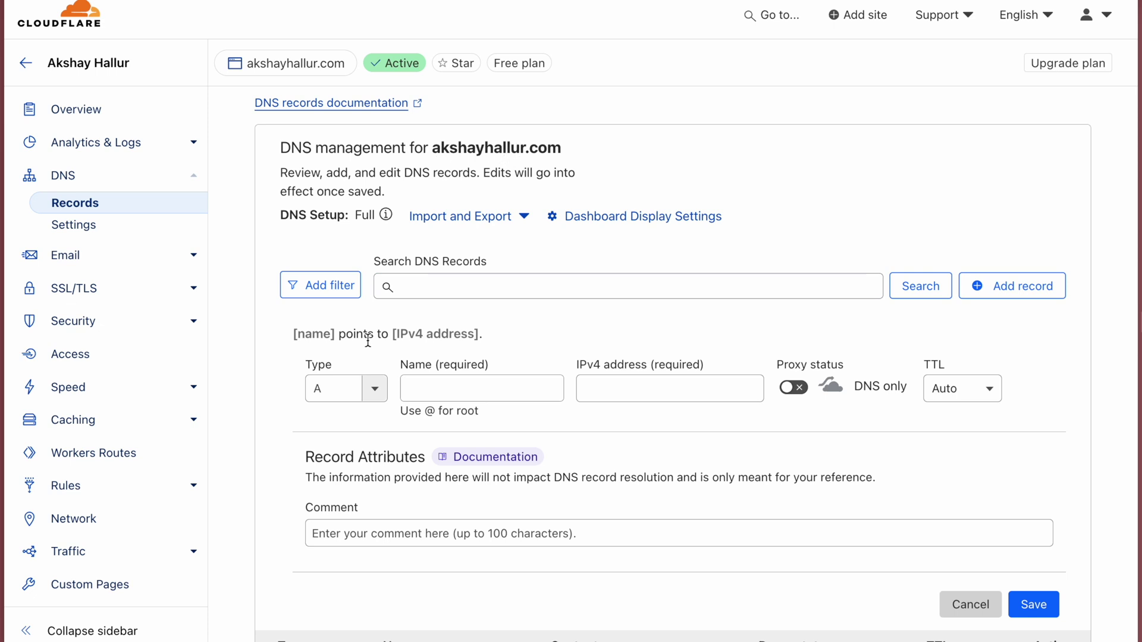
left_click(353, 385)
left_click(349, 542)
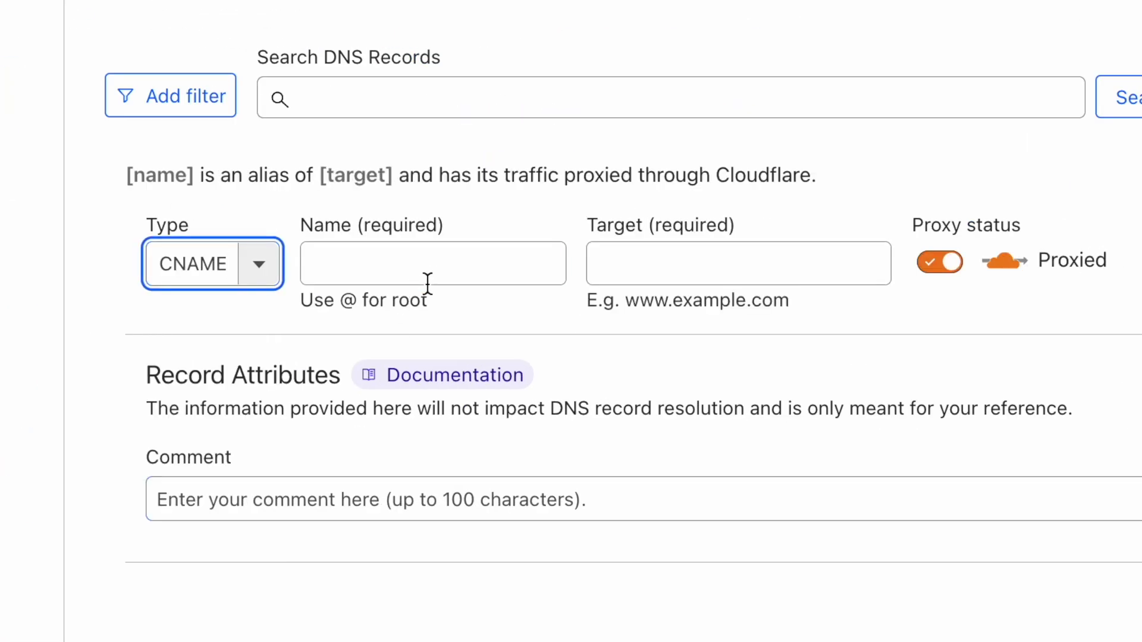
left_click(436, 277)
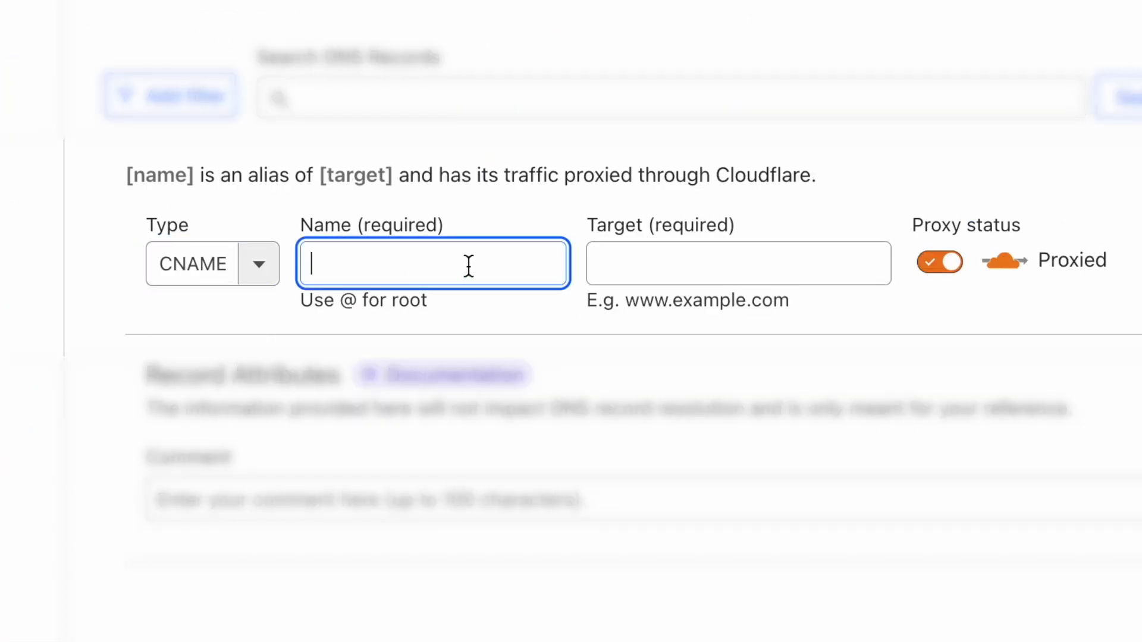
type("notion")
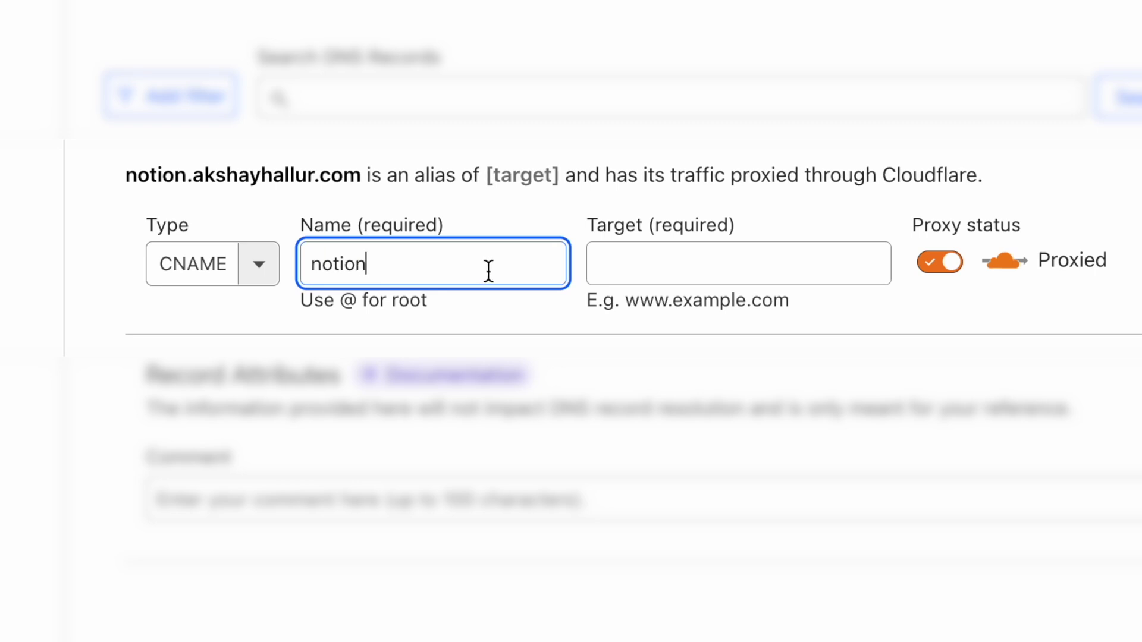
left_click(676, 271)
key("ctrl+v")
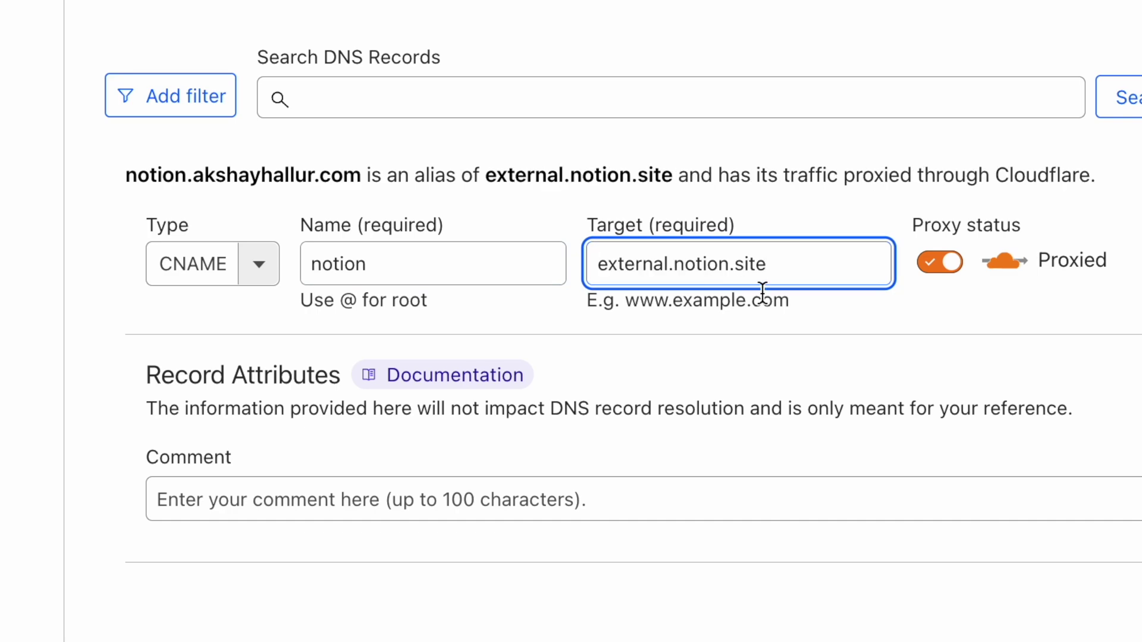
left_click(940, 262)
left_click(1032, 613)
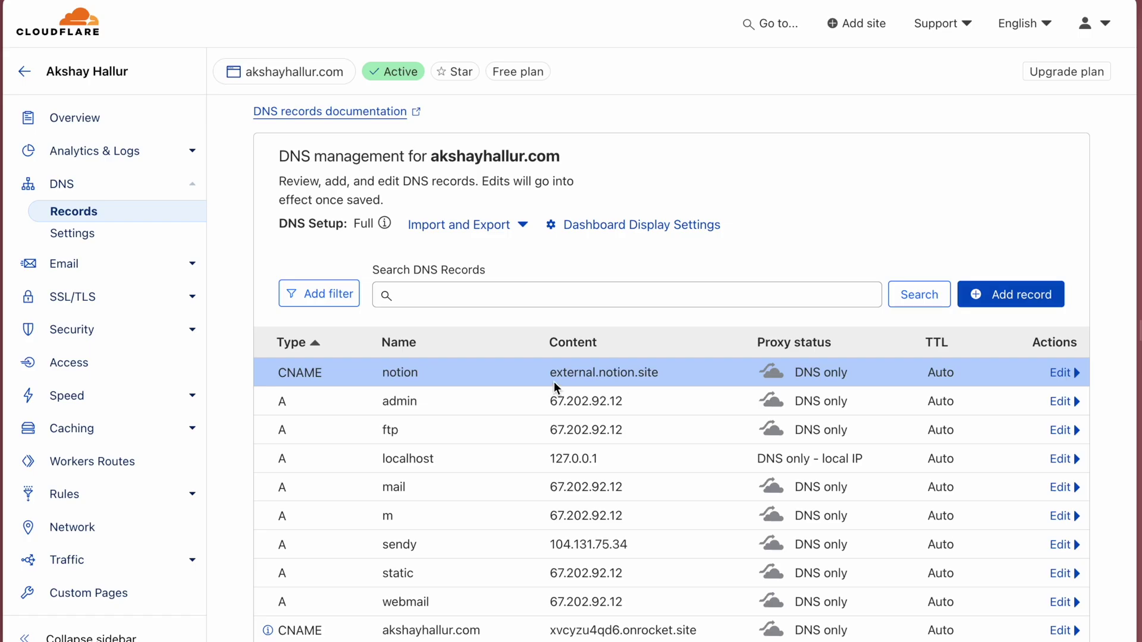
Save a TXT record '_notion-dcv.notion' holding the pasted Notion verification value.
left_click(1010, 294)
left_click(345, 396)
scroll(344, 501, "down", 3)
scroll(343, 501, "down", 3)
left_click(327, 461)
left_click(471, 398)
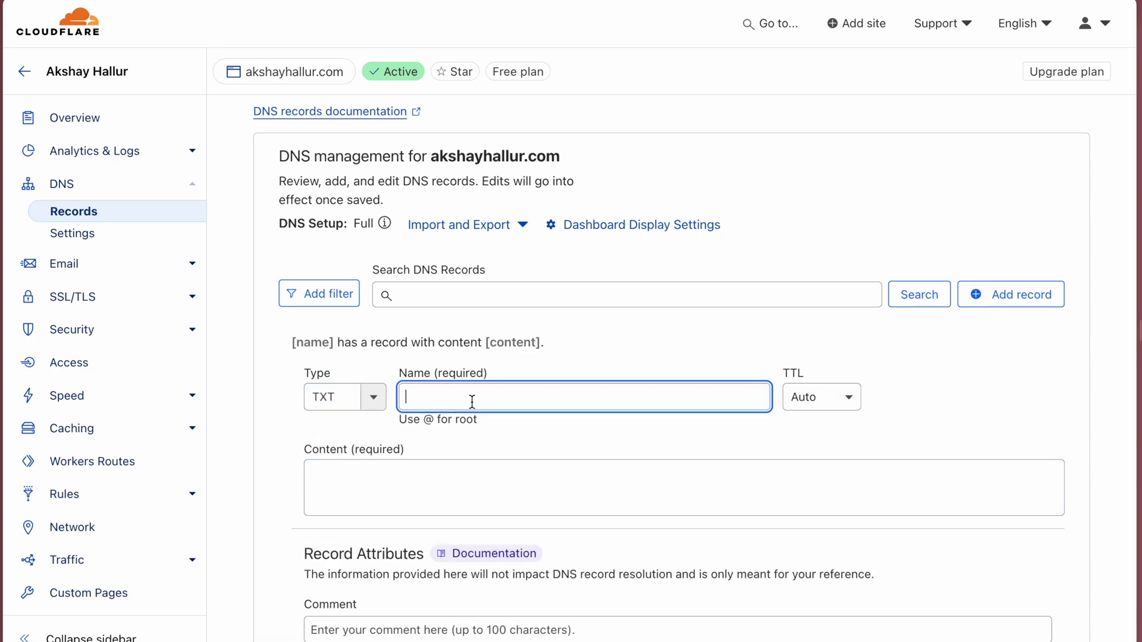
type("_notion-dcv.notion")
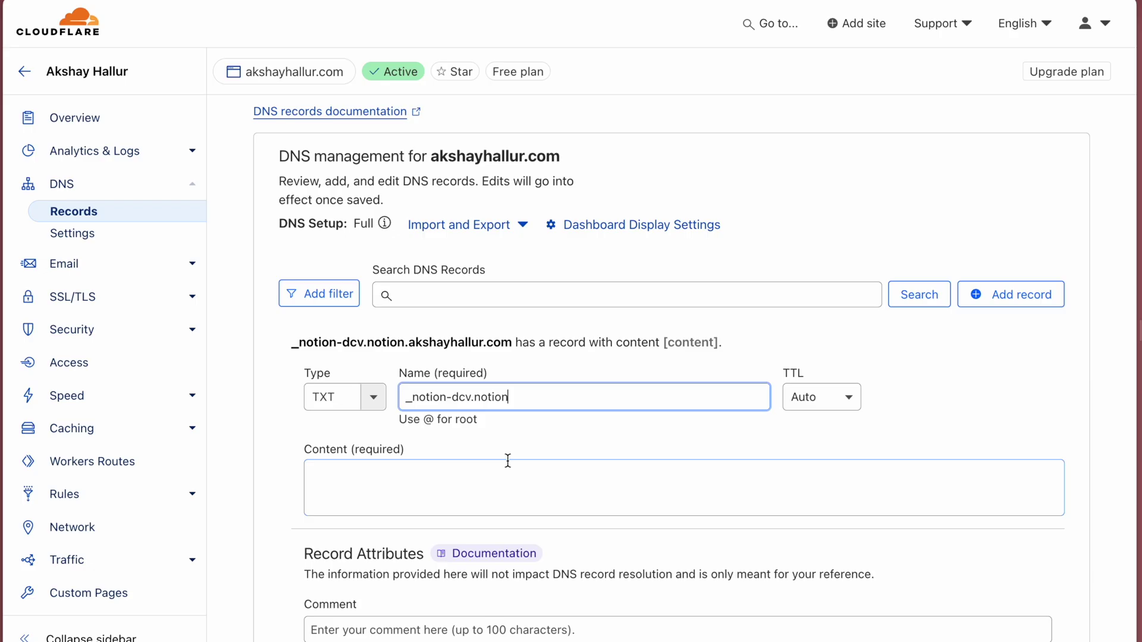
left_click(508, 461)
key("ctrl+v")
scroll(847, 433, "down", 4)
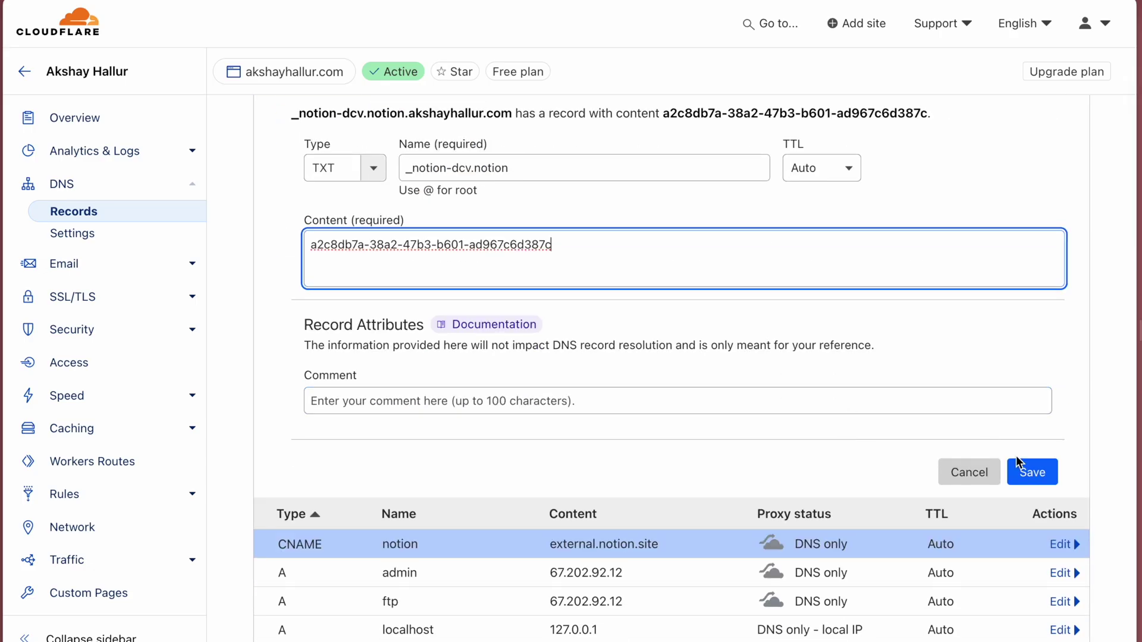
left_click(1029, 470)
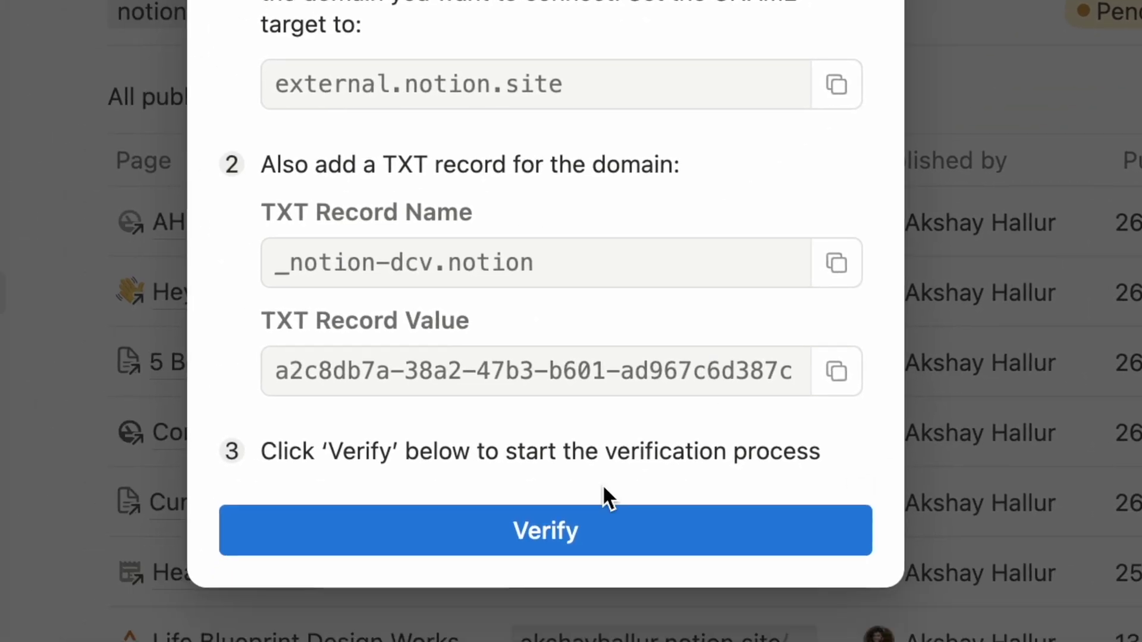
Validate and verify the pending custom domain from its menu.
left_click(604, 518)
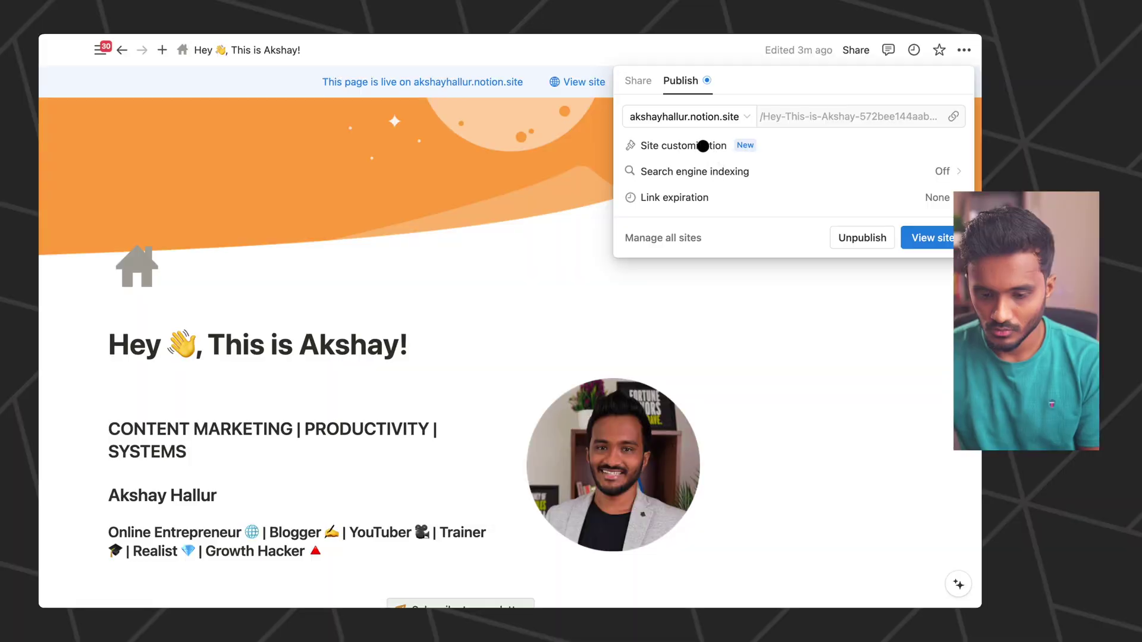
Preview the Dark theme in Site customization, keep Light, and show the Header settings.
left_click(722, 145)
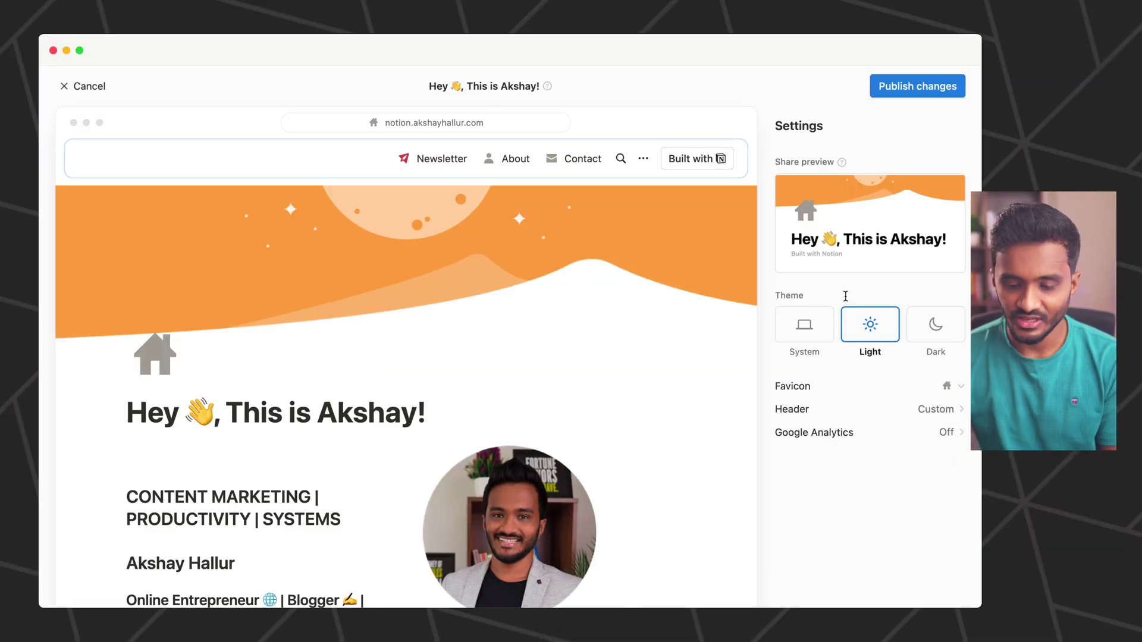
left_click(926, 329)
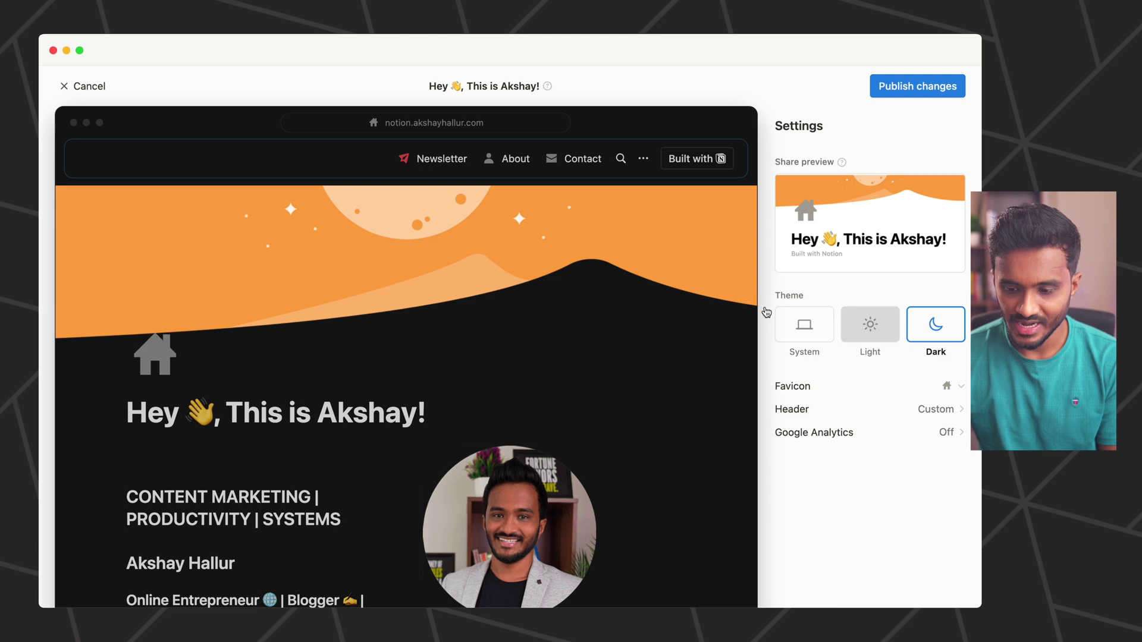
left_click(842, 326)
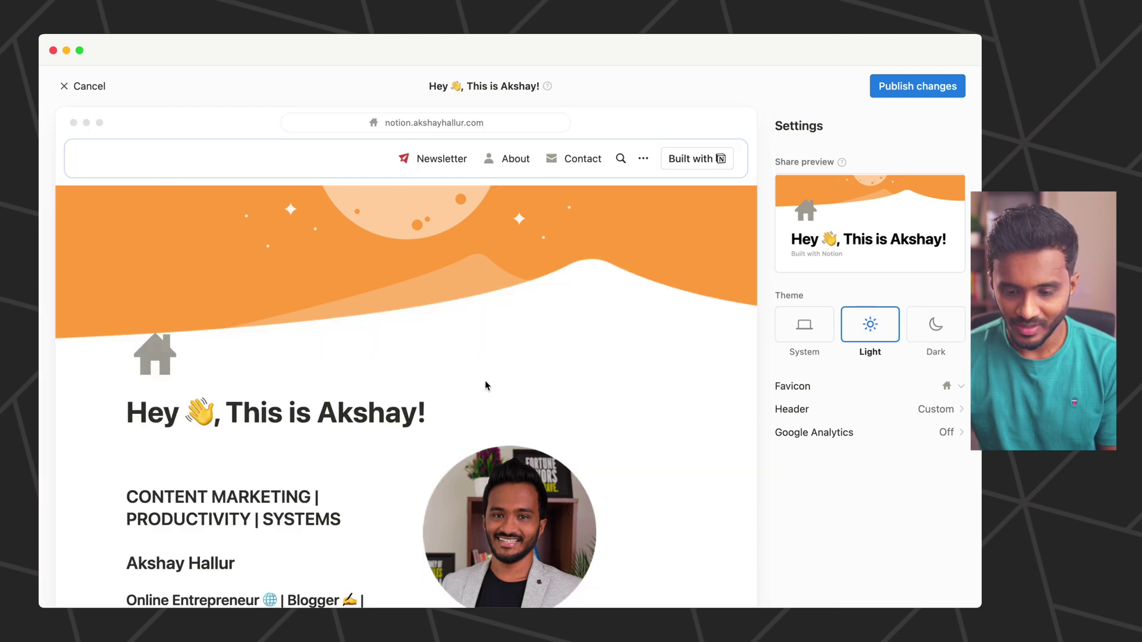
left_click(938, 329)
left_click(874, 327)
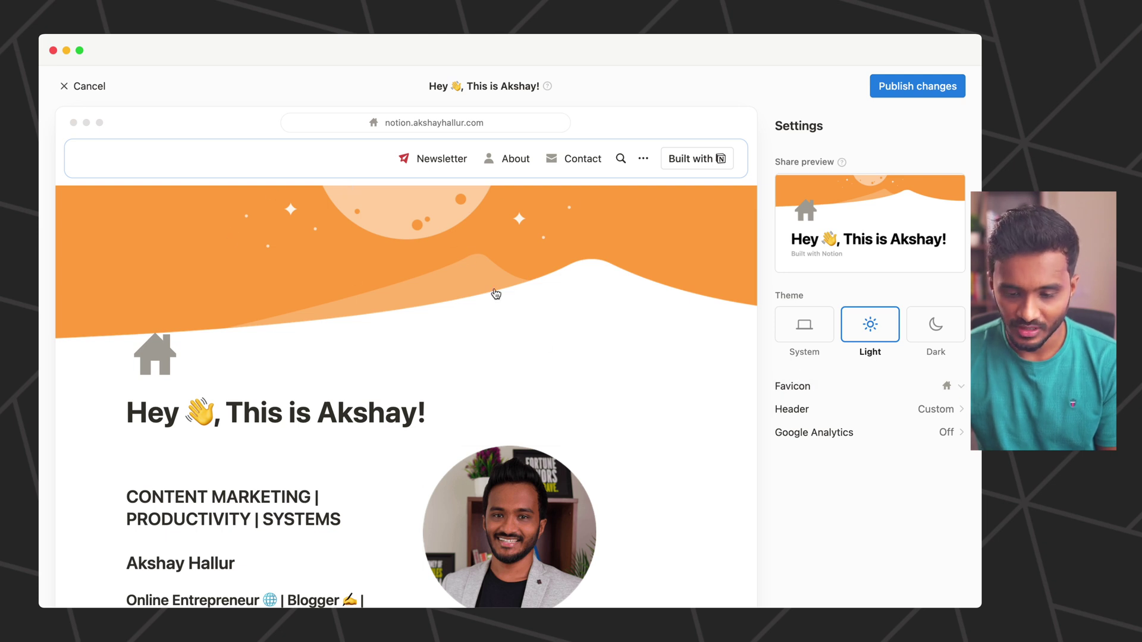
left_click(833, 409)
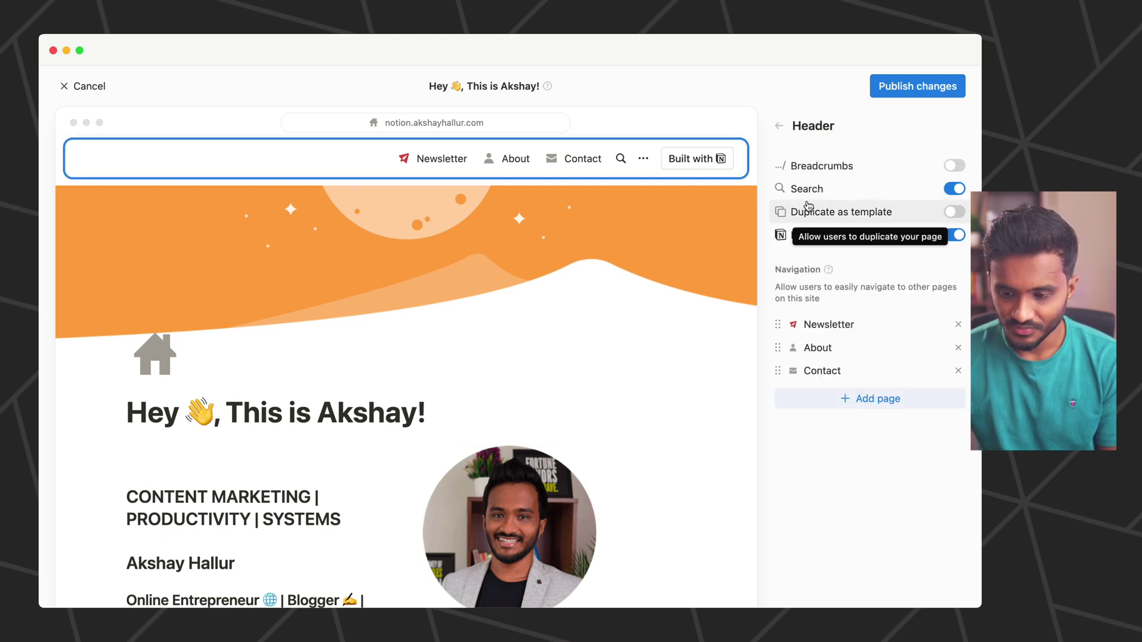
Turn breadcrumbs on, remove the Notion watermark, put Blog first in navigation, and publish.
left_click(952, 167)
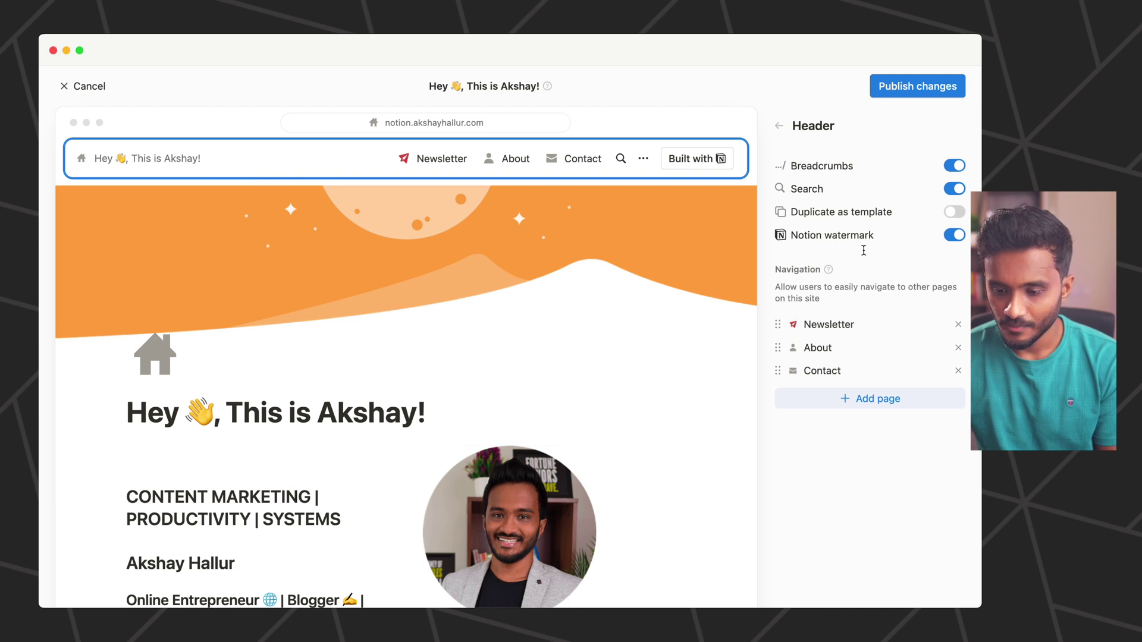
left_click(955, 235)
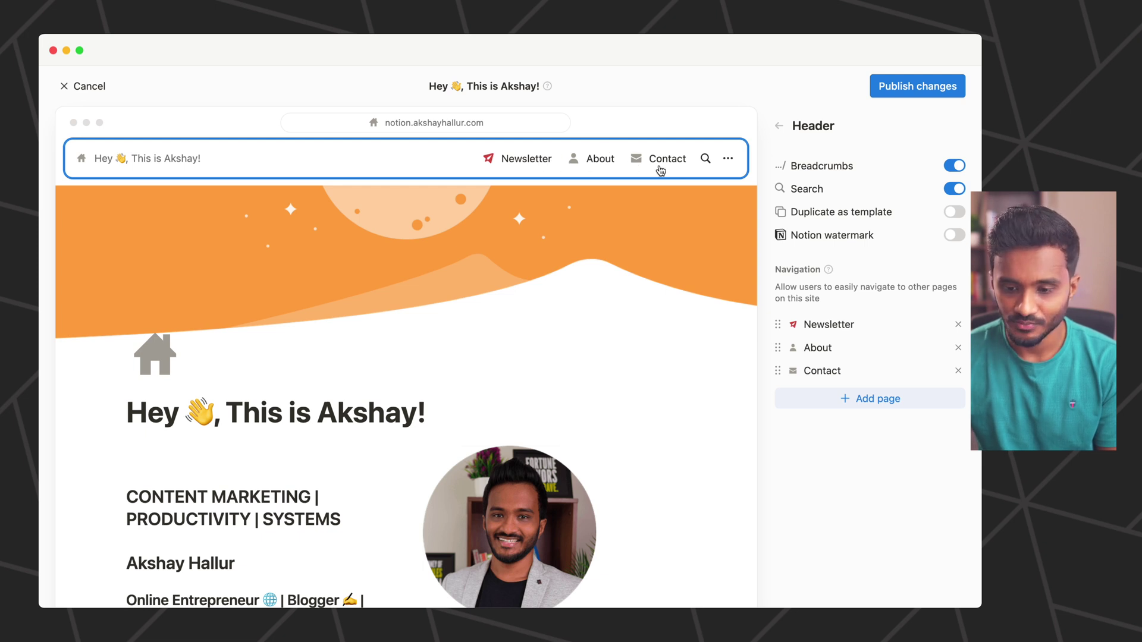
left_click(889, 404)
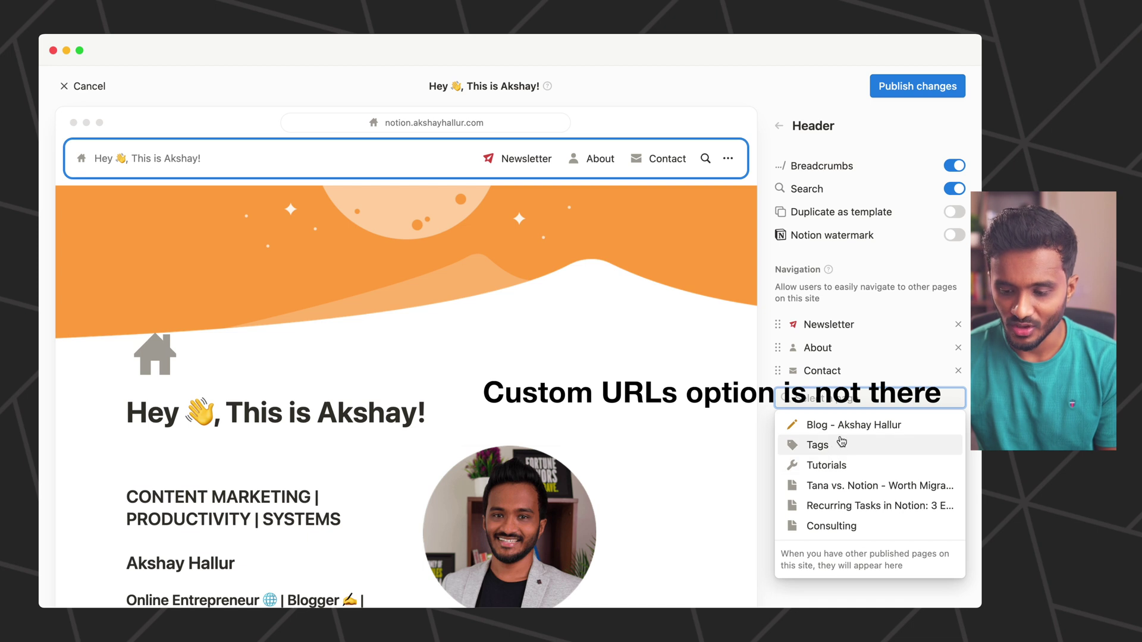
left_click(840, 425)
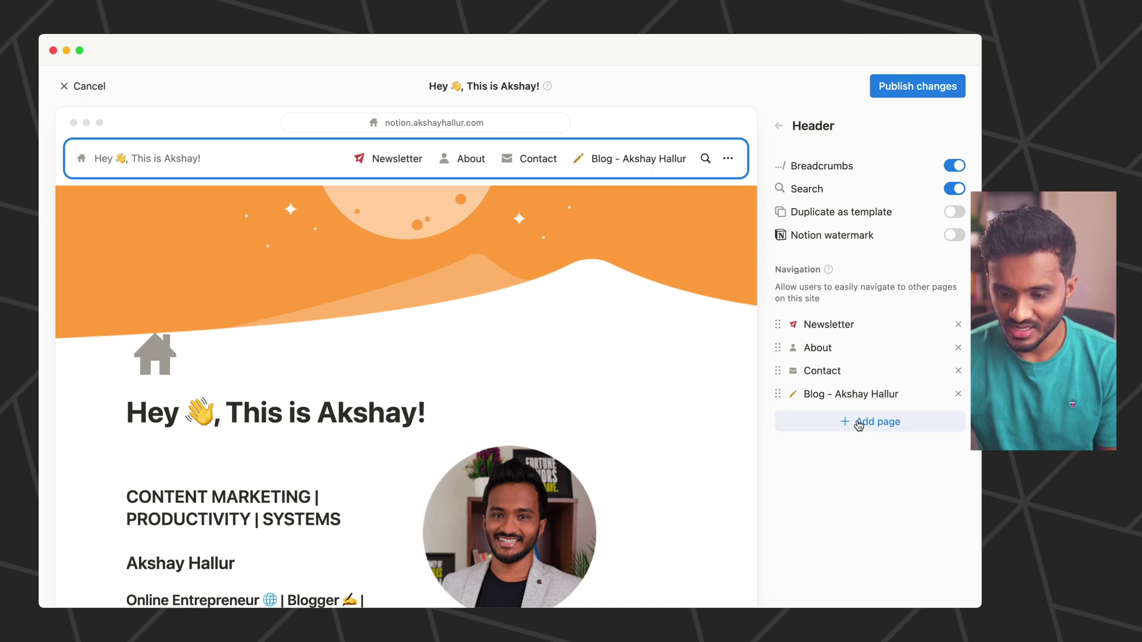
left_click_drag(779, 392, 779, 324)
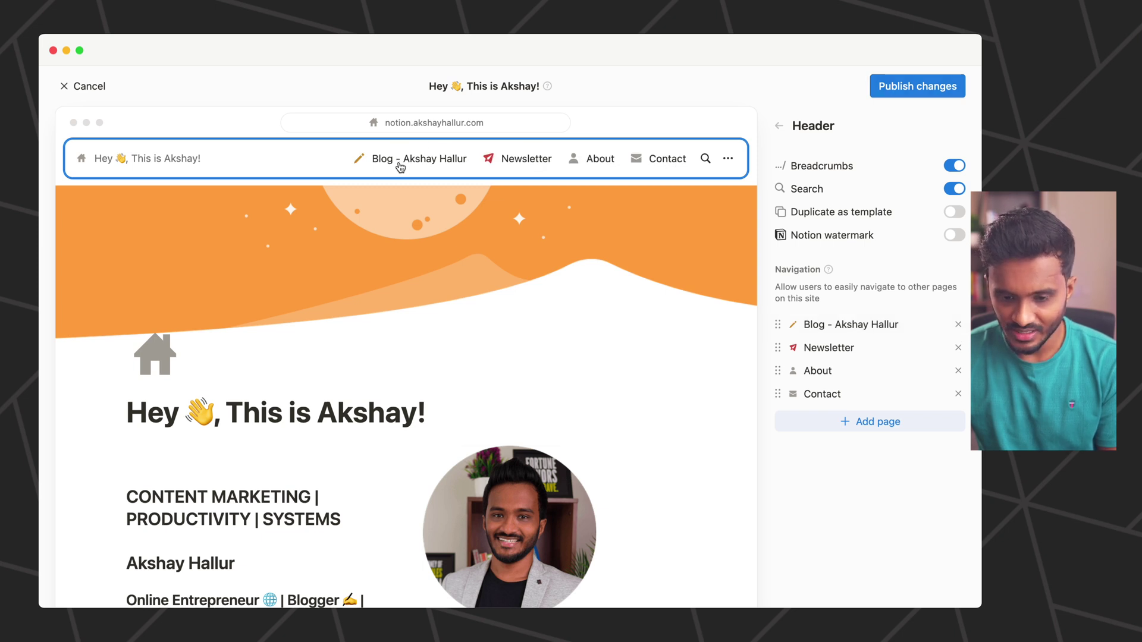
left_click(934, 88)
Trim the Blog database title to just 'Blog'.
scroll(604, 423, "down", 20)
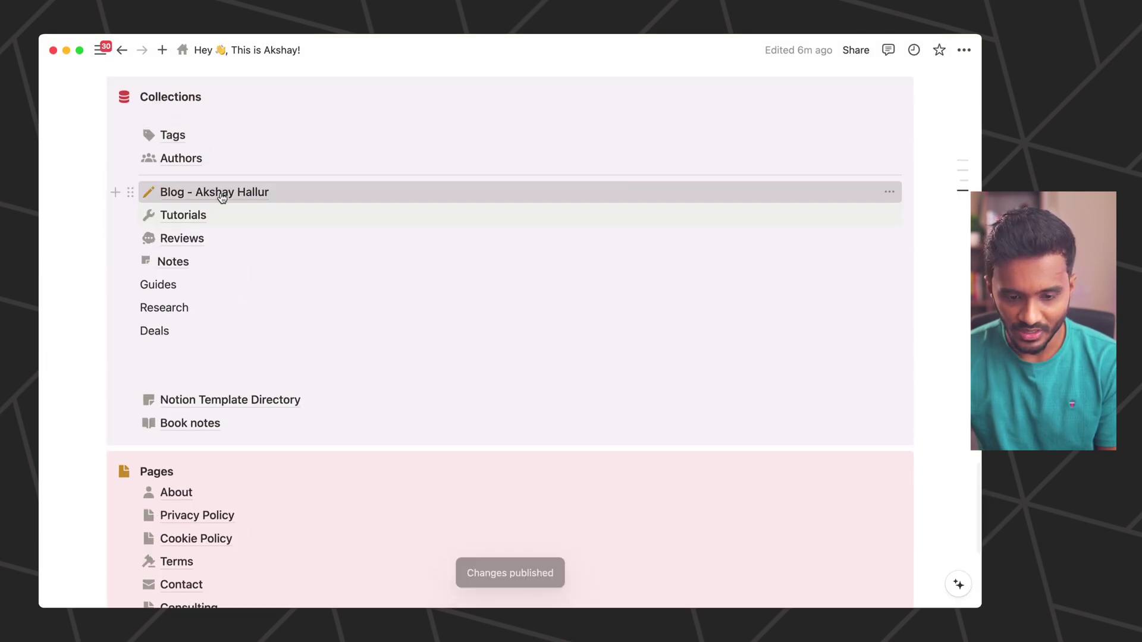
left_click(214, 188)
left_click_drag(191, 141, 361, 142)
key("BackSpace")
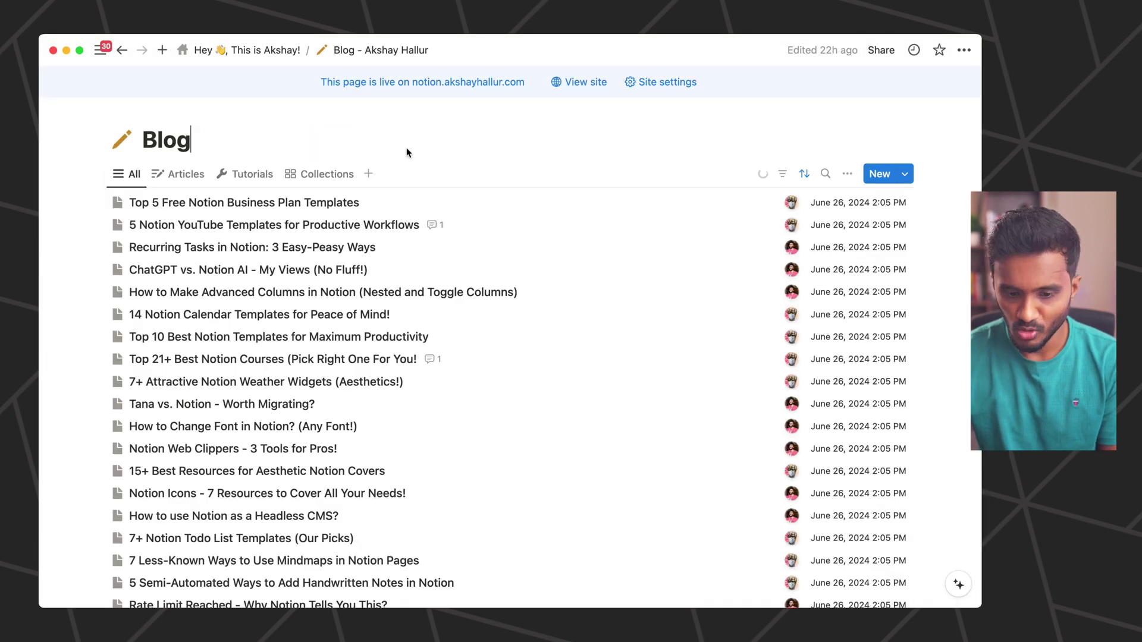
Copy the home page's live site link from its publish options.
left_click(881, 50)
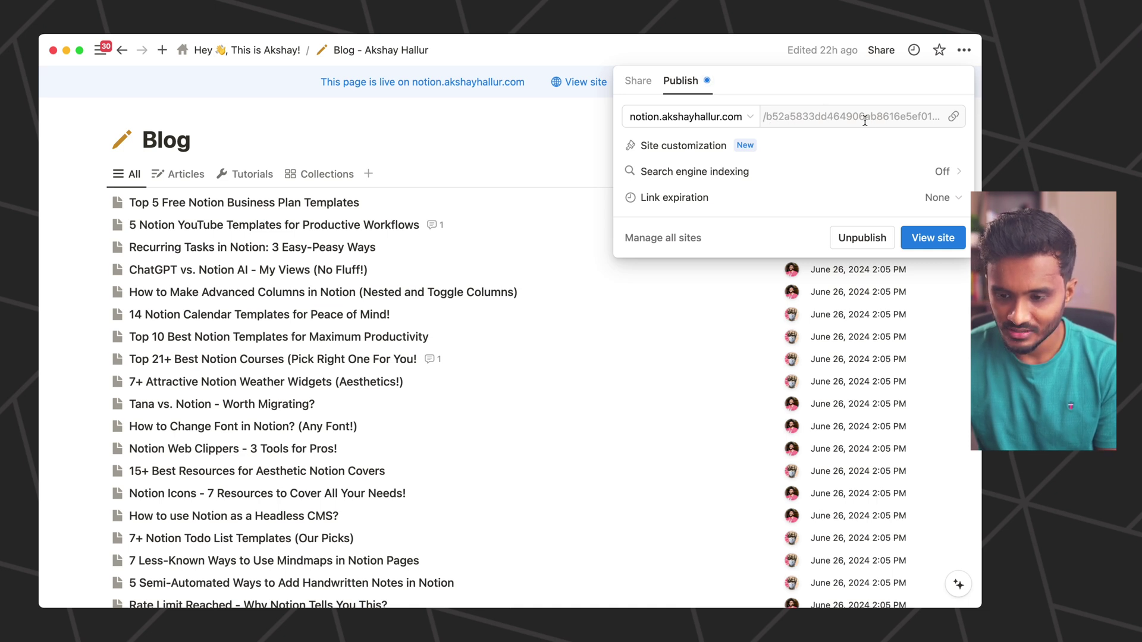
key("super+bracketleft")
left_click(855, 50)
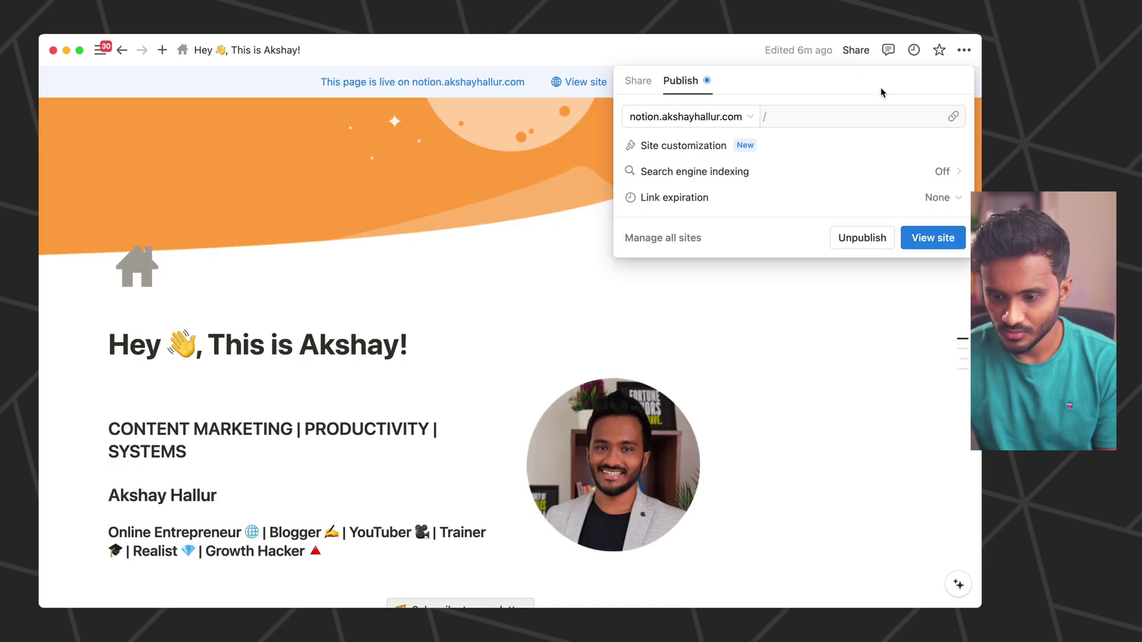
key("super+l")
Load the copied live site link in the Arc browser.
key("super+space")
type("arc")
key("Return")
key("super+t")
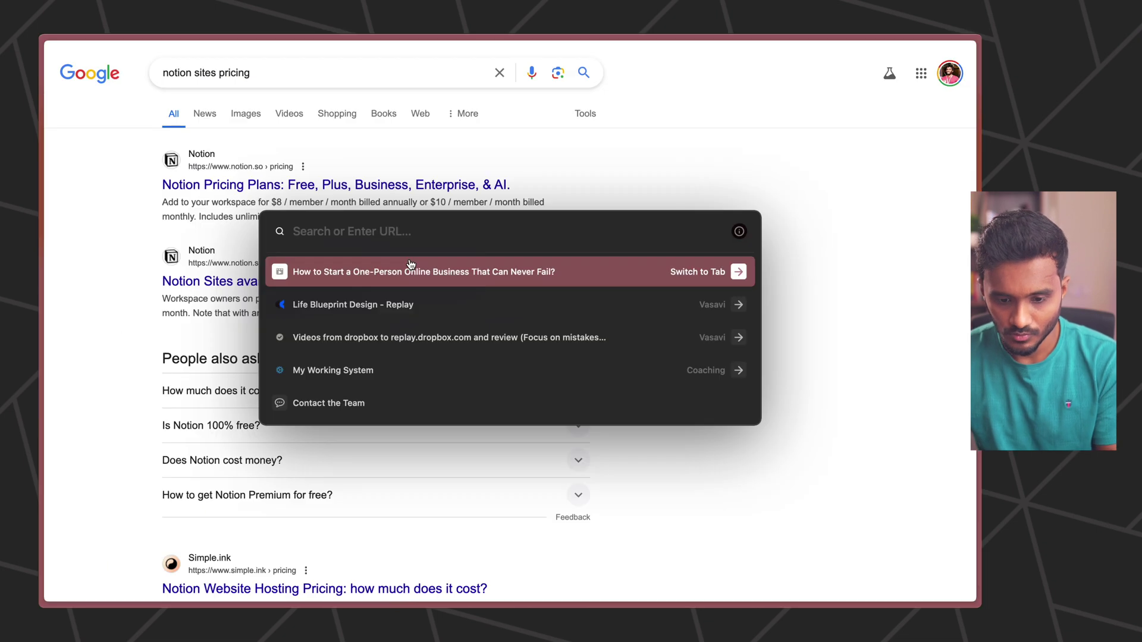
key("super+v")
key("Return")
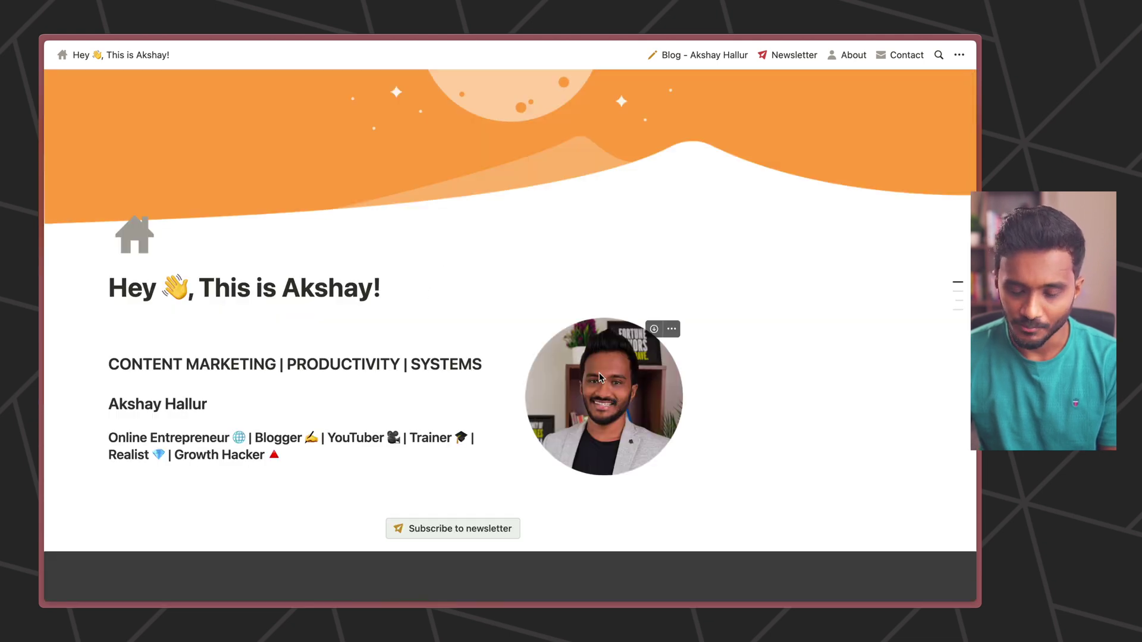
Open the live site's newsletter page from the homepage, then close it.
scroll(571, 387, "down", 1)
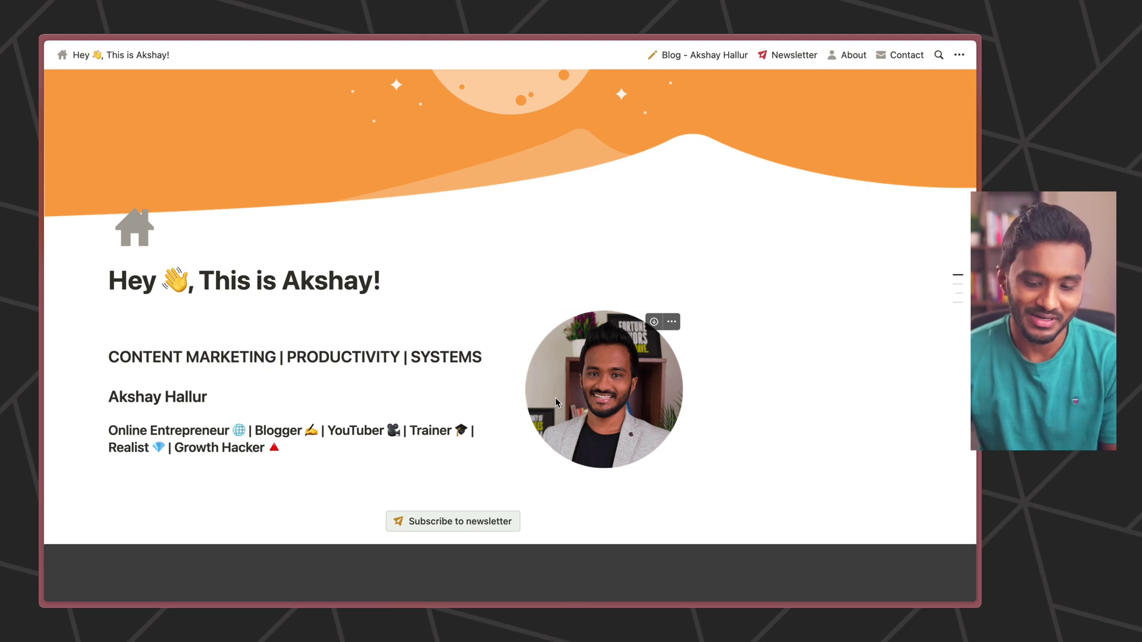
scroll(555, 397, "down", 5)
left_click(452, 393)
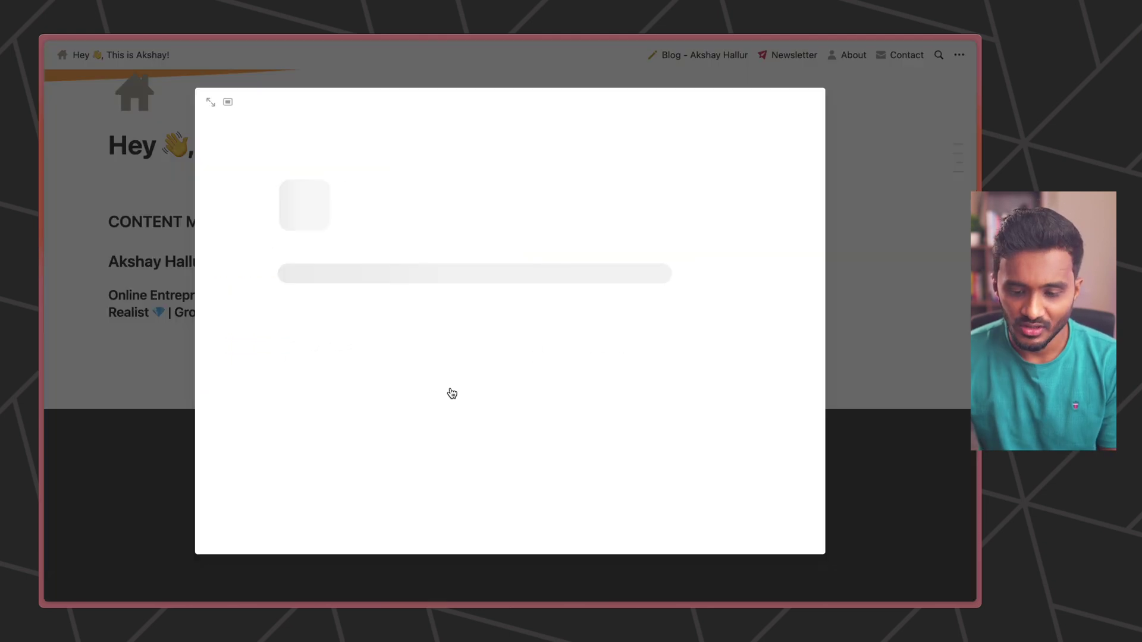
scroll(538, 420, "down", 3)
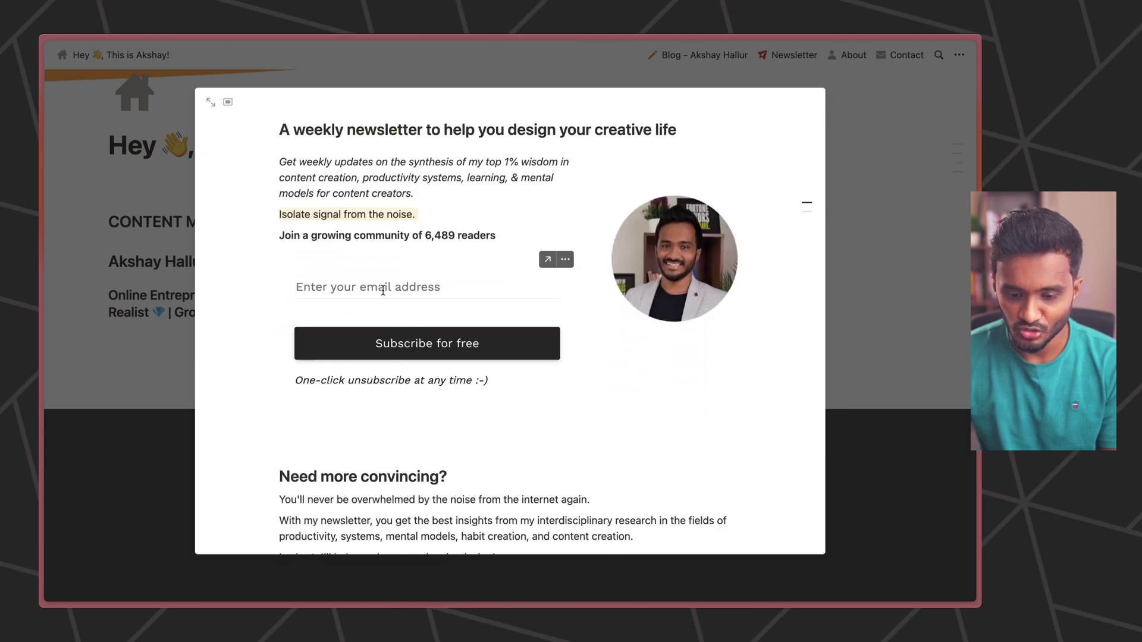
left_click(912, 341)
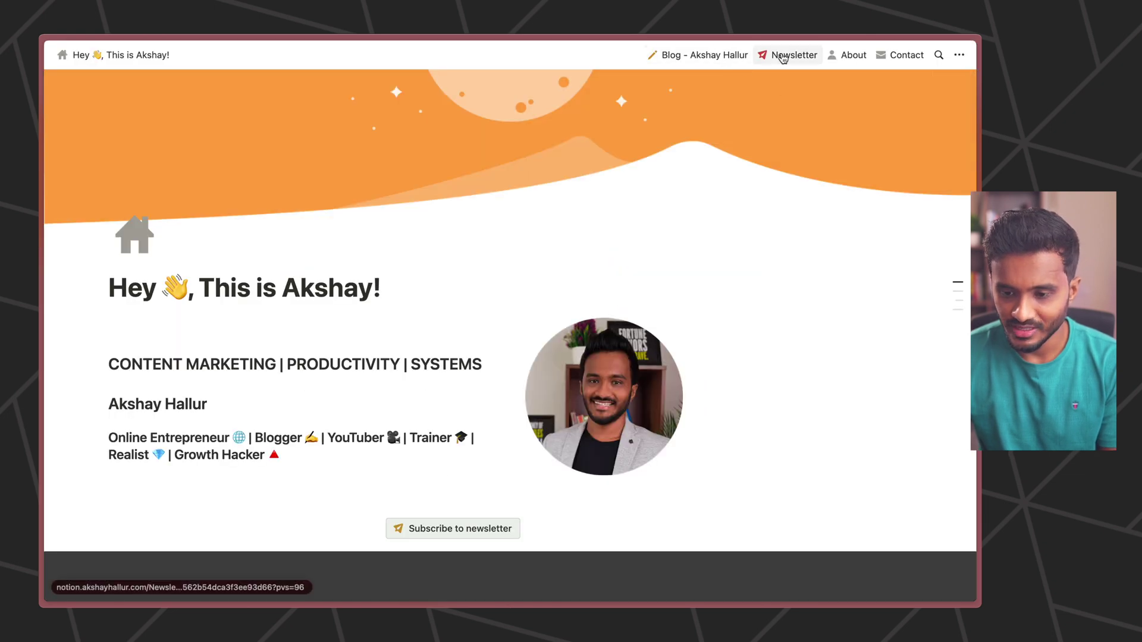
Tour the About page, Blog section, full blog post list and Articles view.
left_click(850, 54)
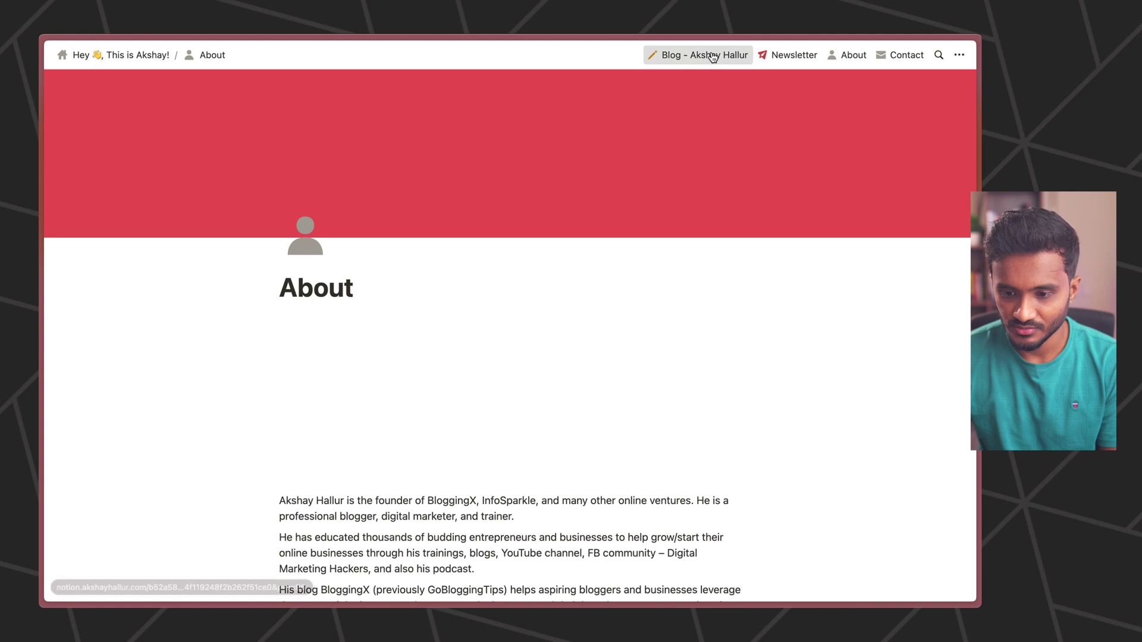
left_click(716, 55)
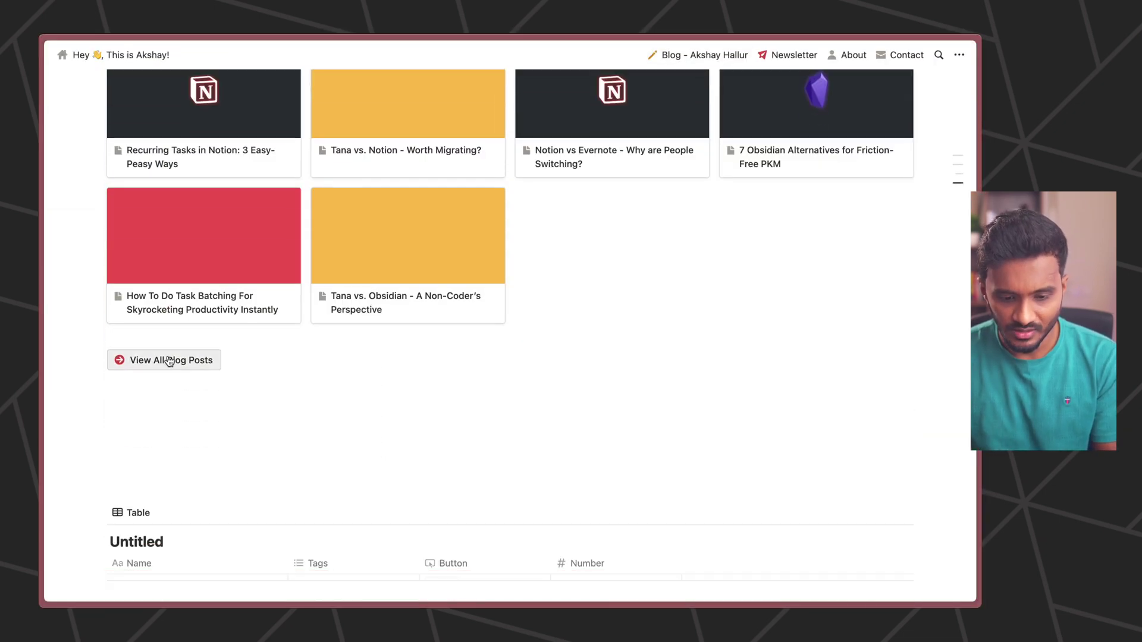
left_click(169, 361)
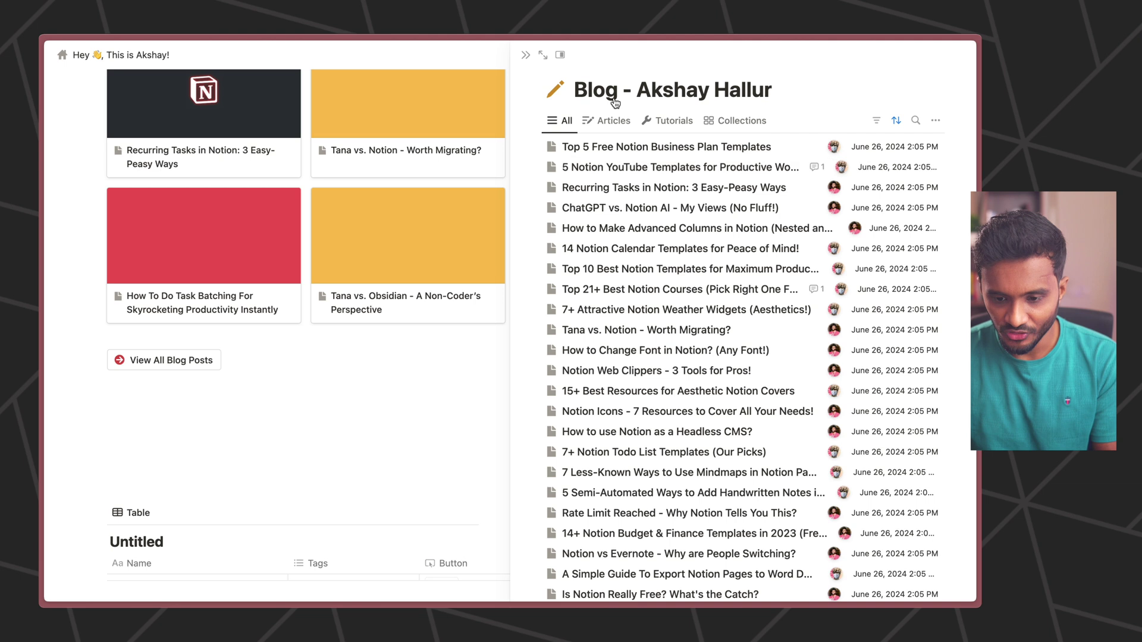
scroll(601, 271, "down", 1)
scroll(601, 270, "up", 1)
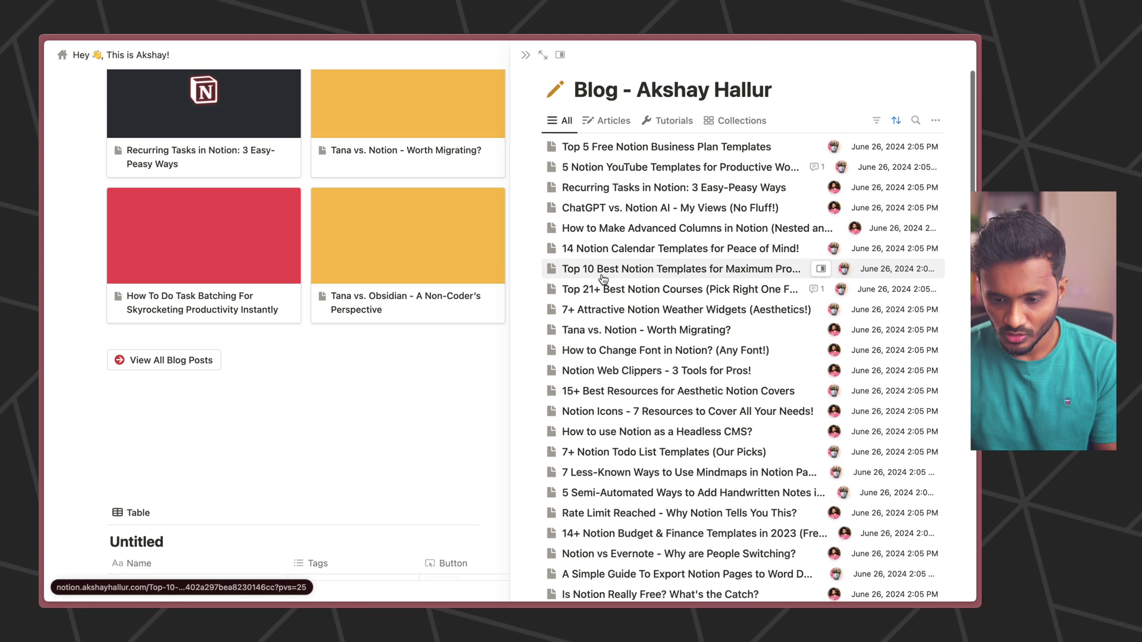
scroll(603, 279, "down", 5)
scroll(603, 279, "up", 6)
left_click(608, 121)
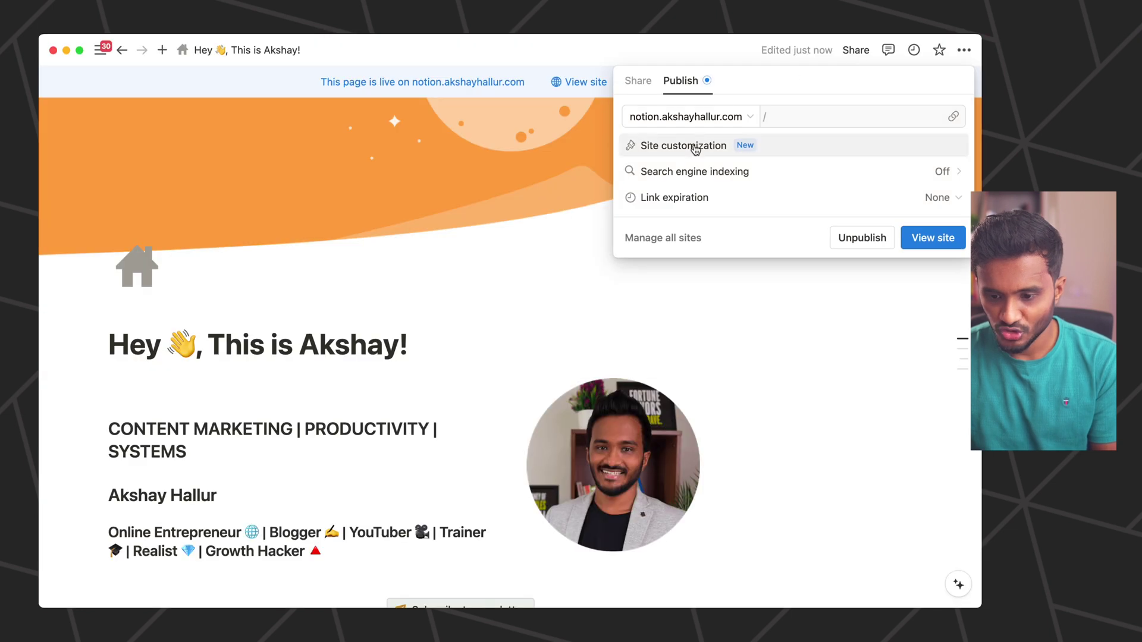
left_click(696, 149)
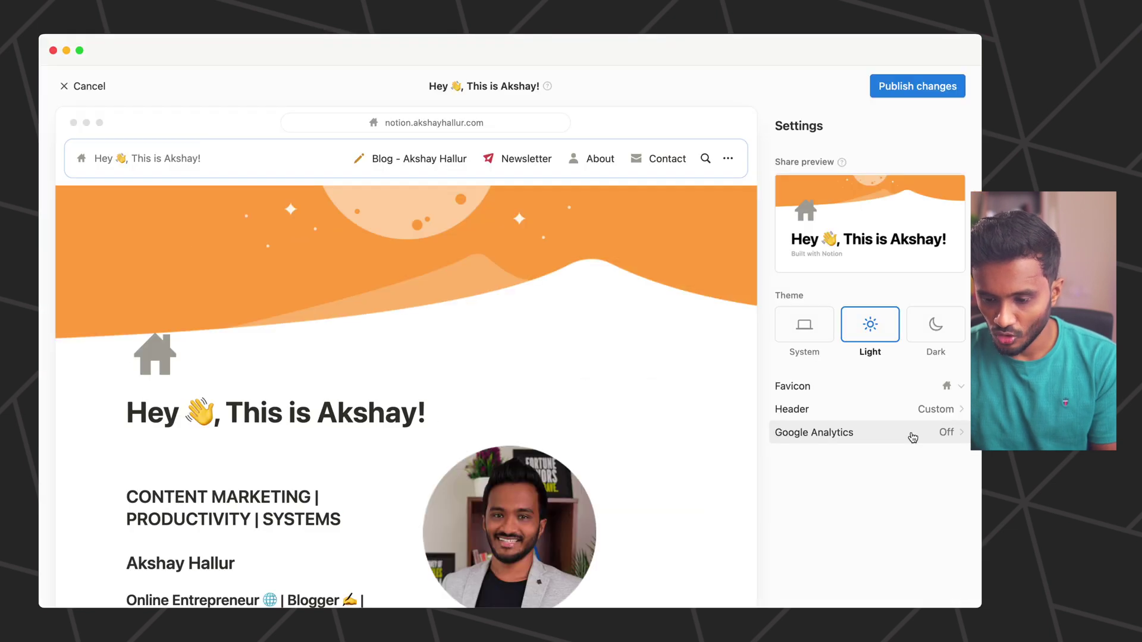
left_click(912, 438)
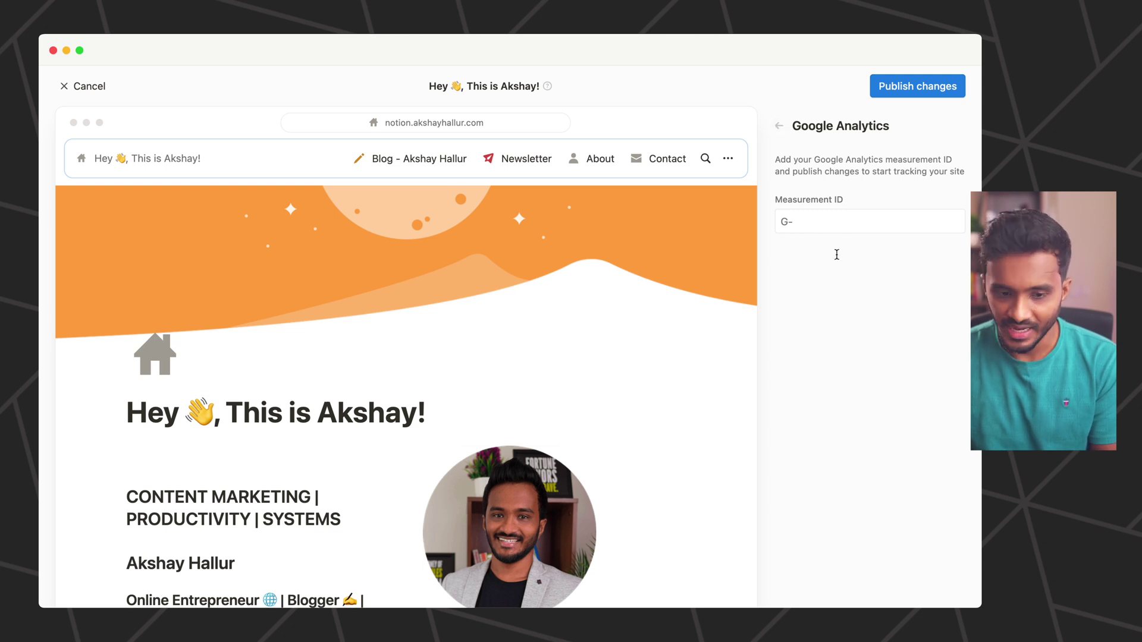
left_click(780, 135)
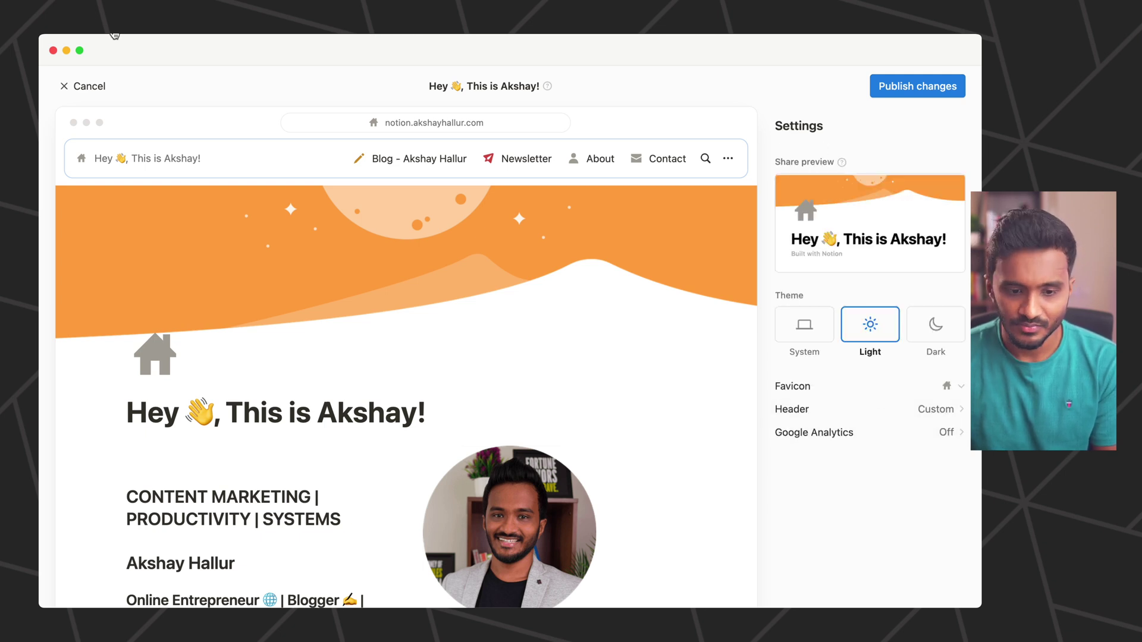
left_click(84, 86)
left_click(860, 55)
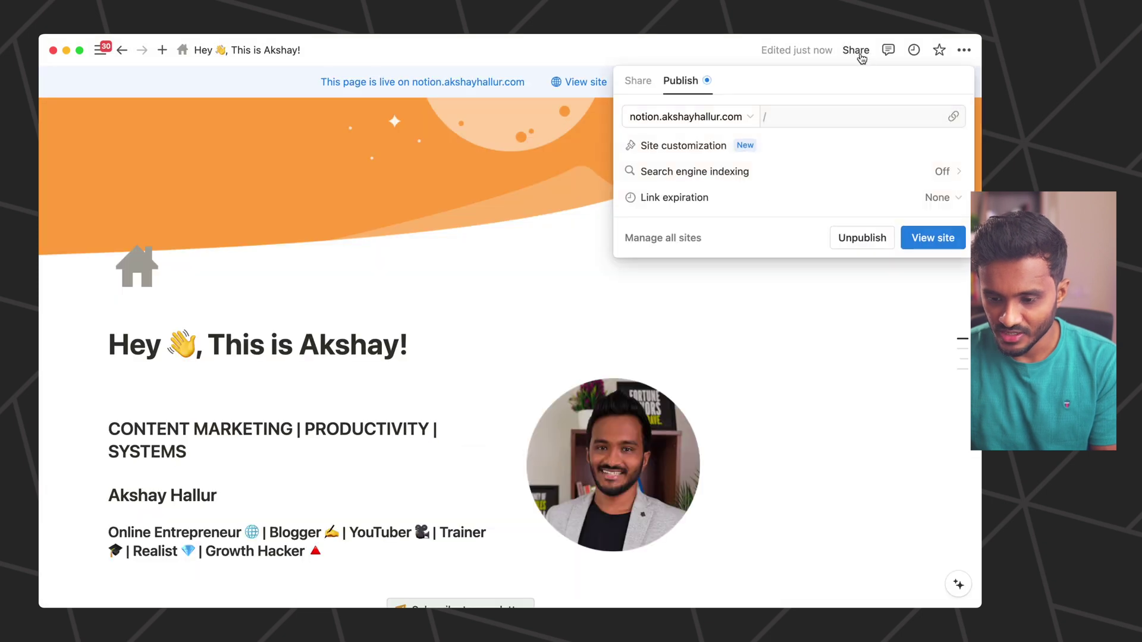
Make the homepage discoverable on the web via search engine indexing, then close publish options.
left_click(778, 178)
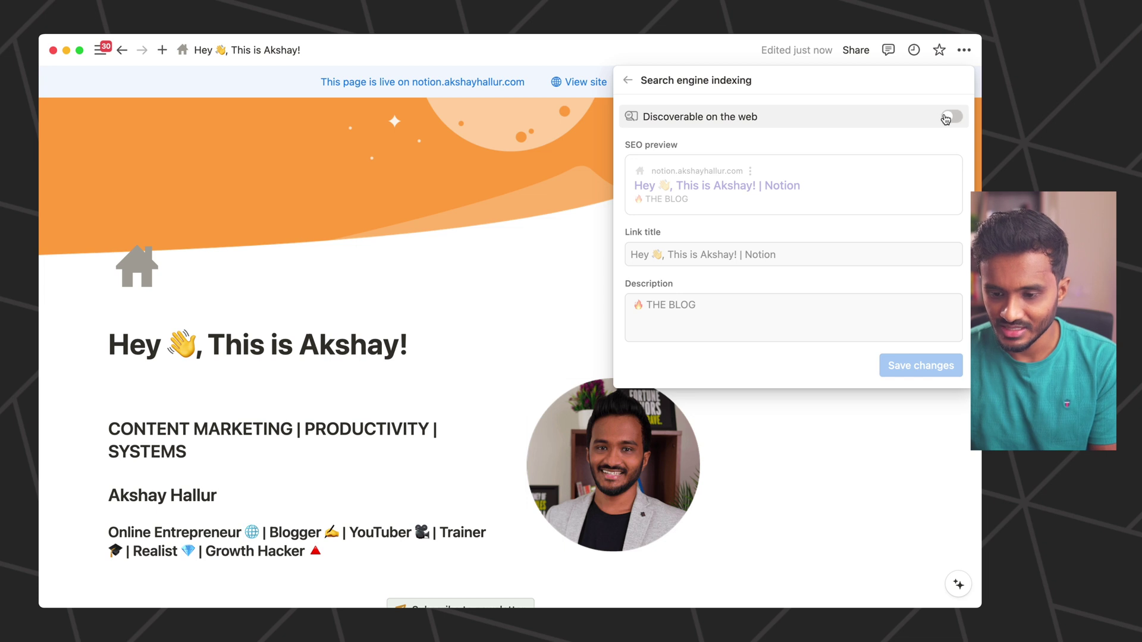
left_click(945, 119)
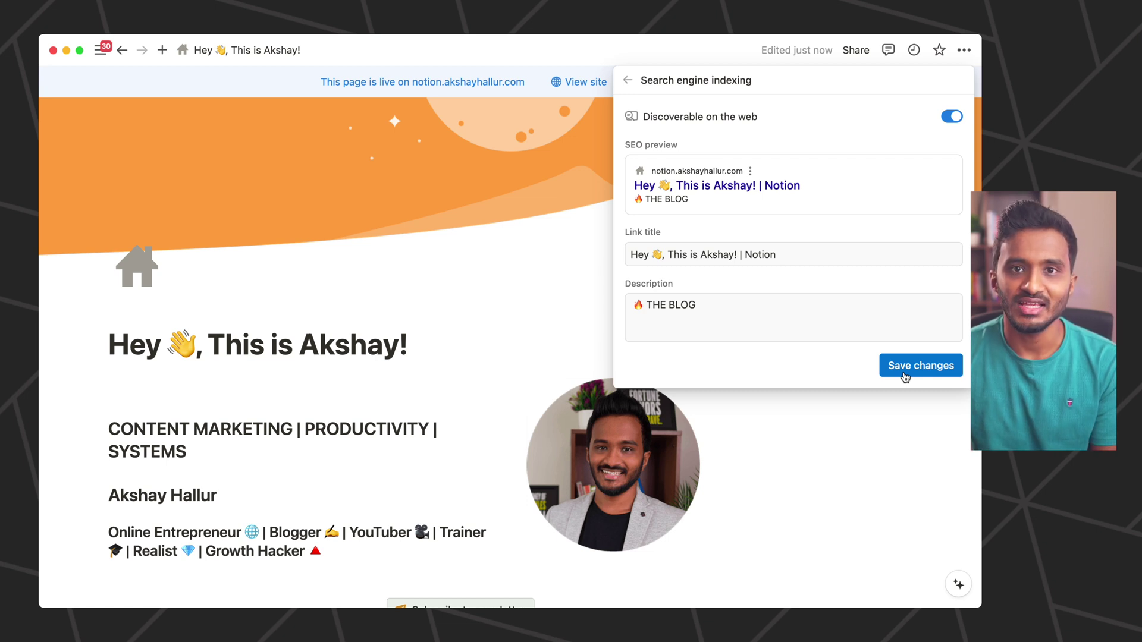
left_click(627, 80)
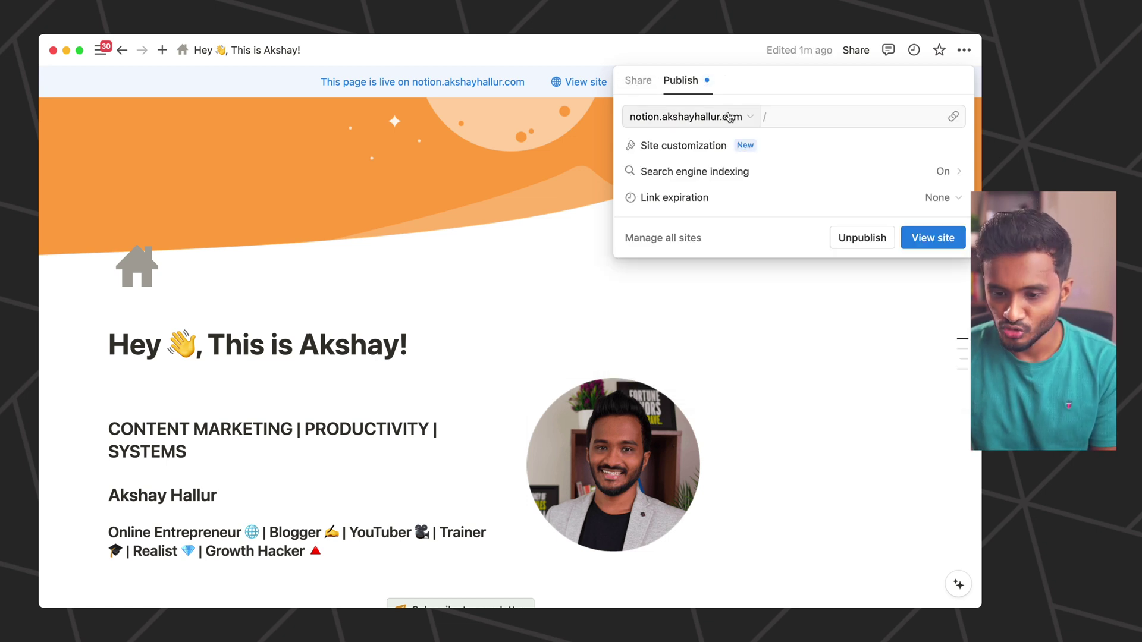
left_click(399, 349)
scroll(413, 334, "down", 10)
Open the Recurring Tasks in Notion post as a full page and inspect its published URL slug.
scroll(413, 334, "up", 5)
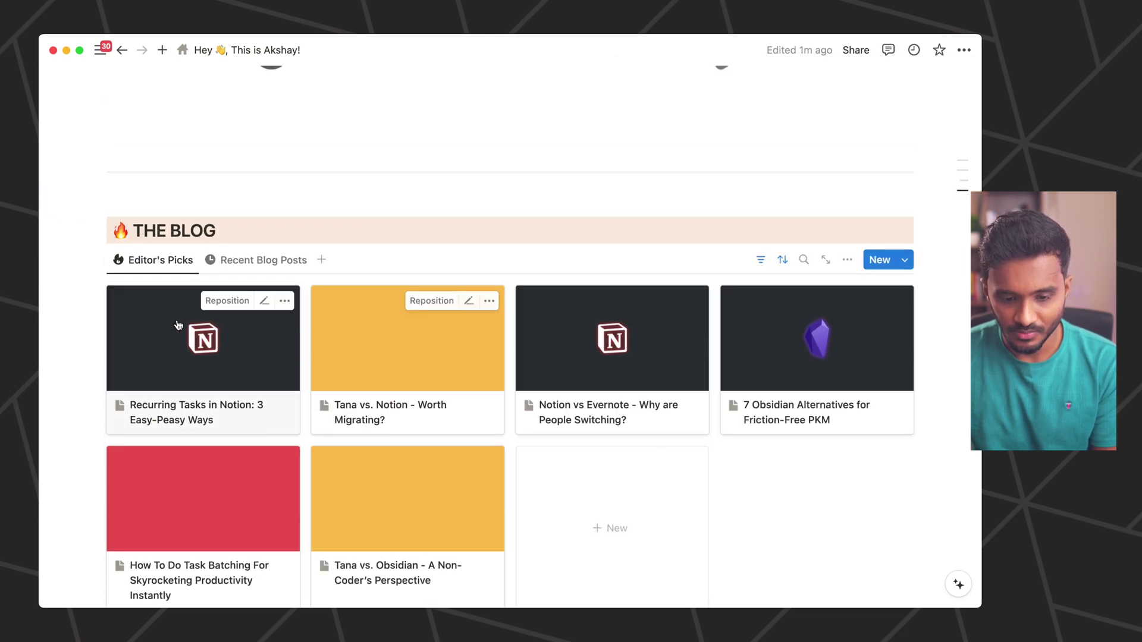
left_click(177, 325)
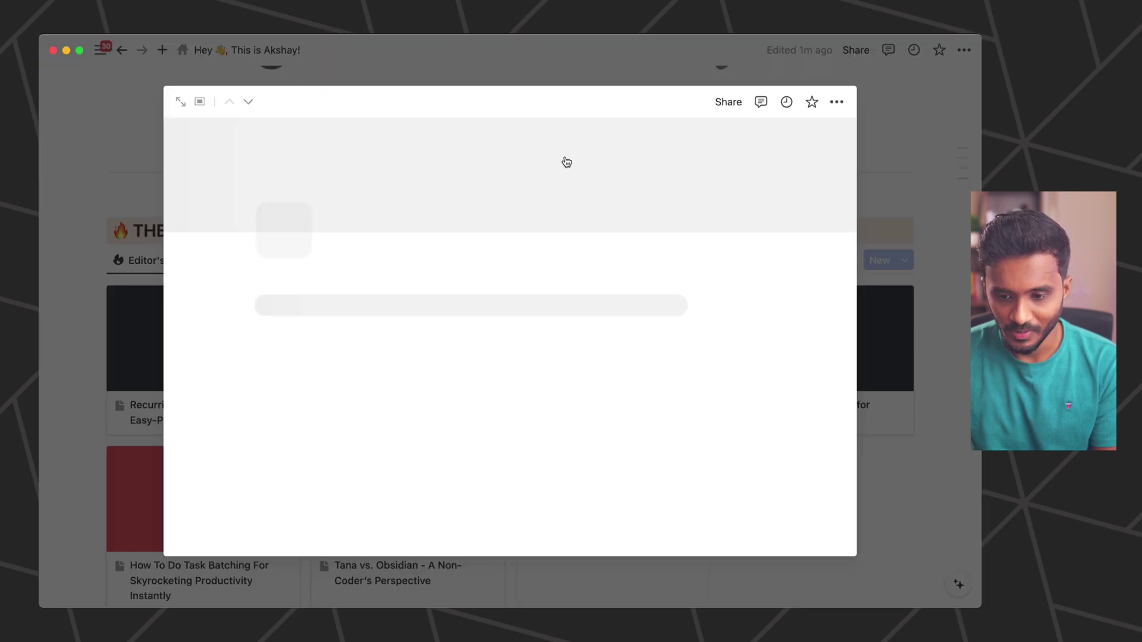
left_click(180, 102)
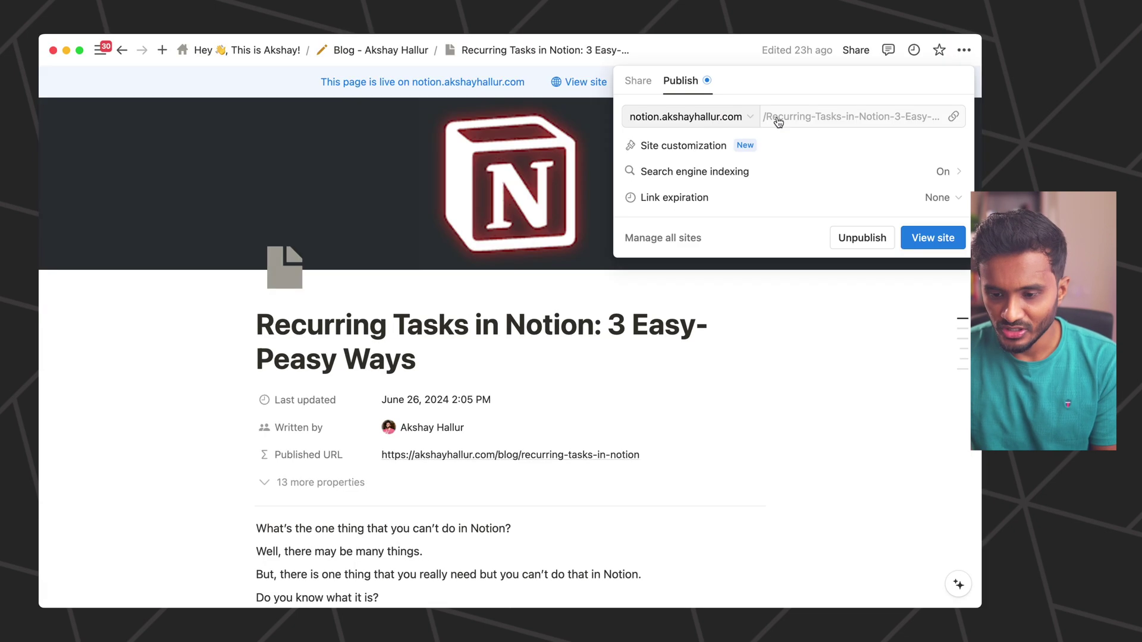
left_click_drag(768, 115, 901, 116)
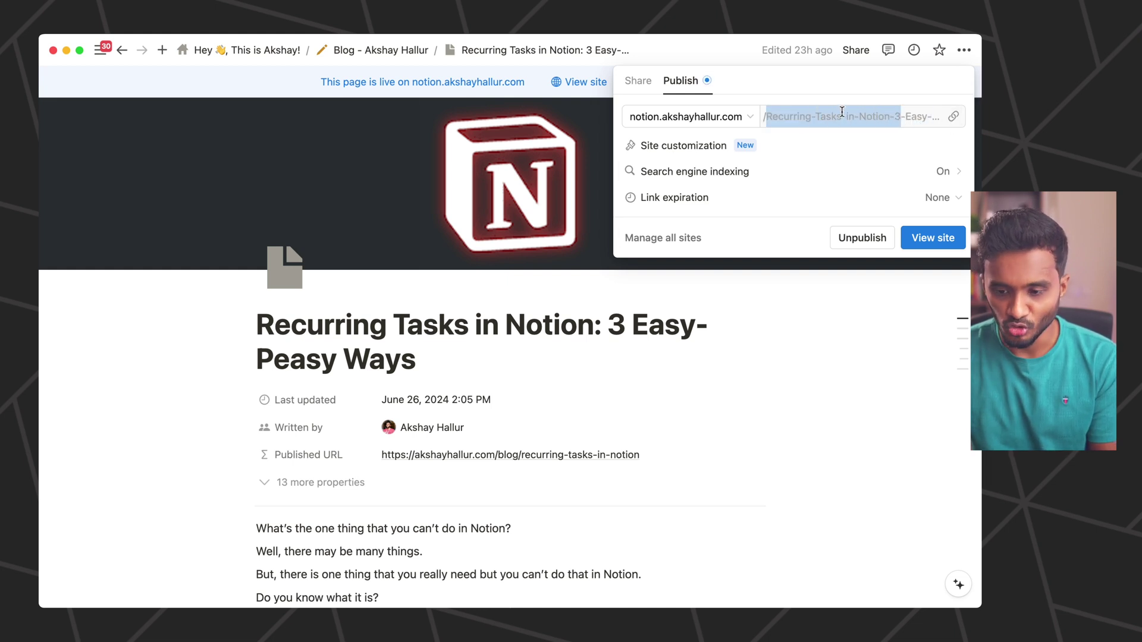
left_click(300, 343)
scroll(300, 344, "down", 20)
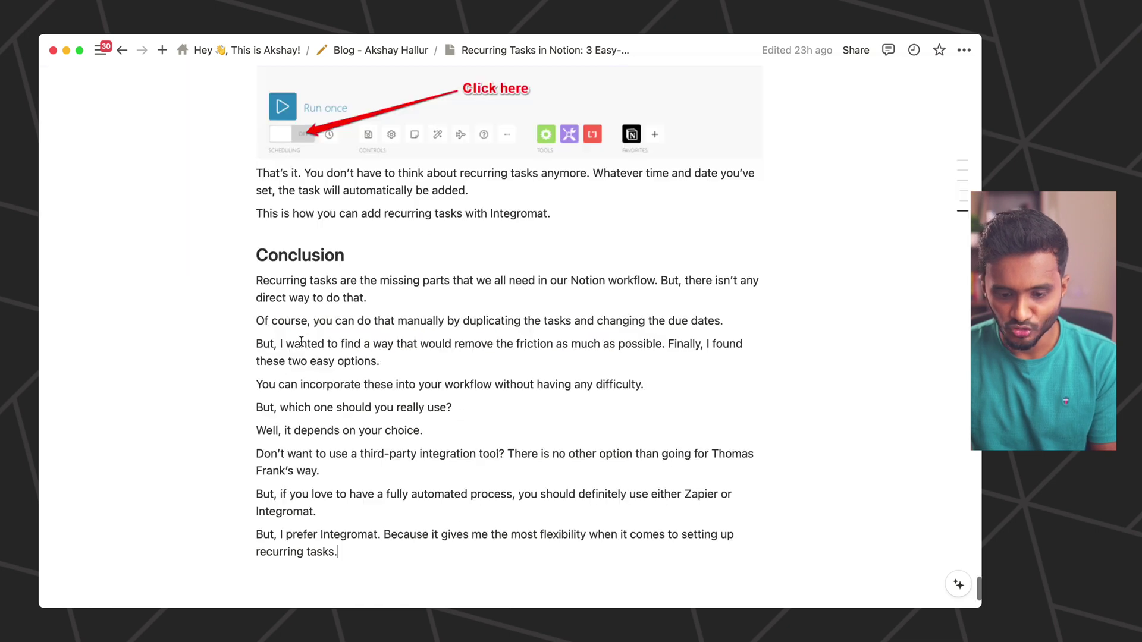
scroll(315, 348, "up", 15)
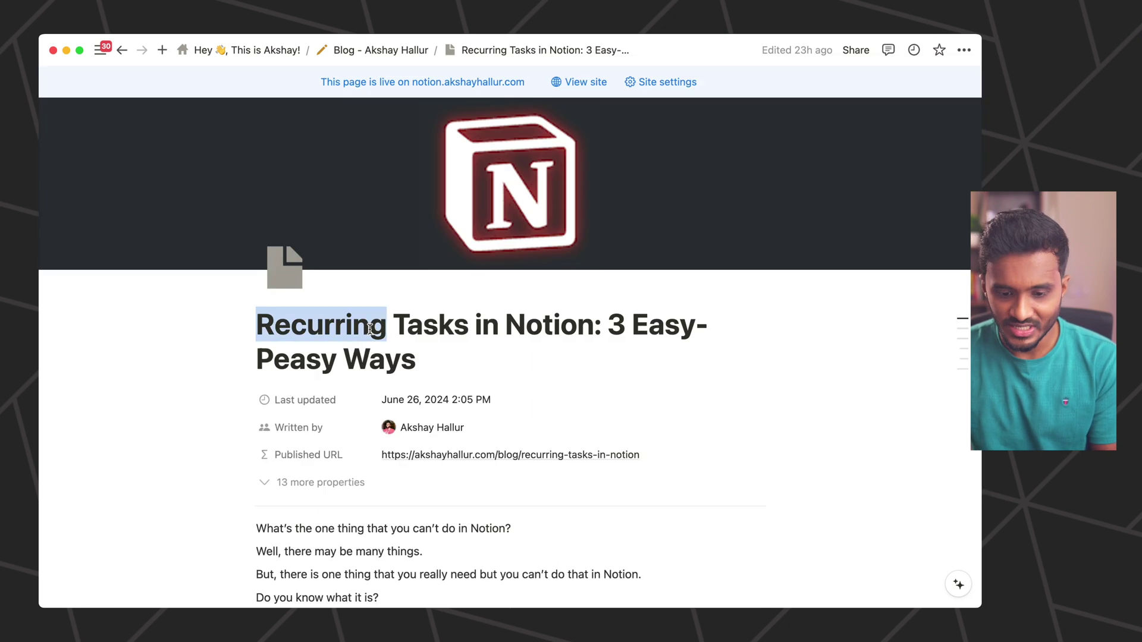
Trial-rename the post to 'dfdg dg', check its publish link, then undo the rename.
triple_click(369, 329)
type("dfdg dg")
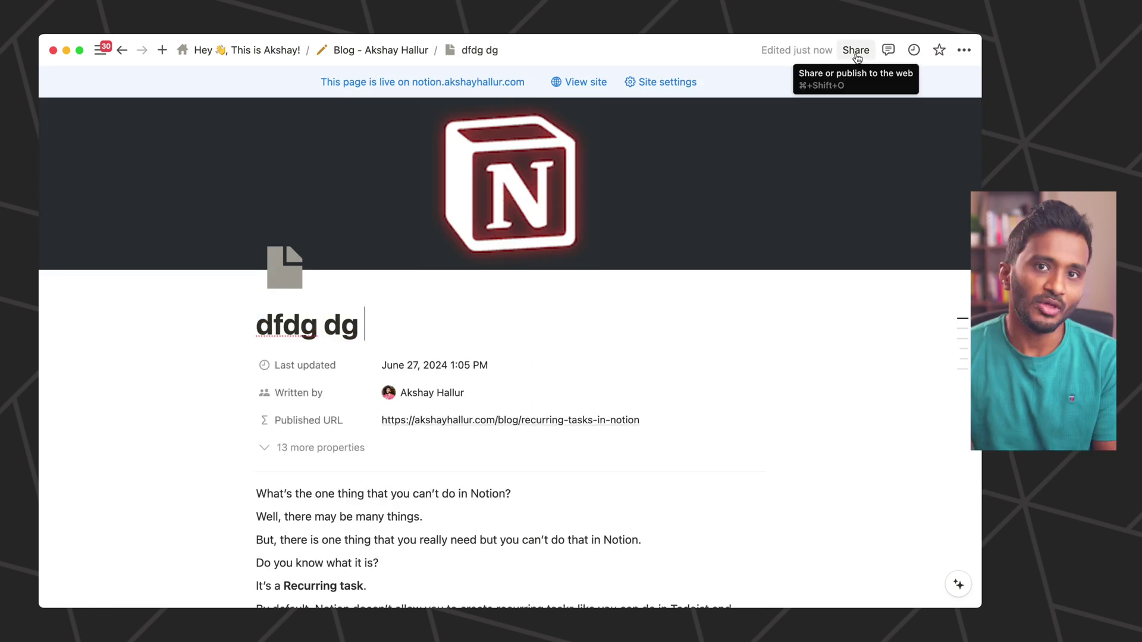
left_click(857, 54)
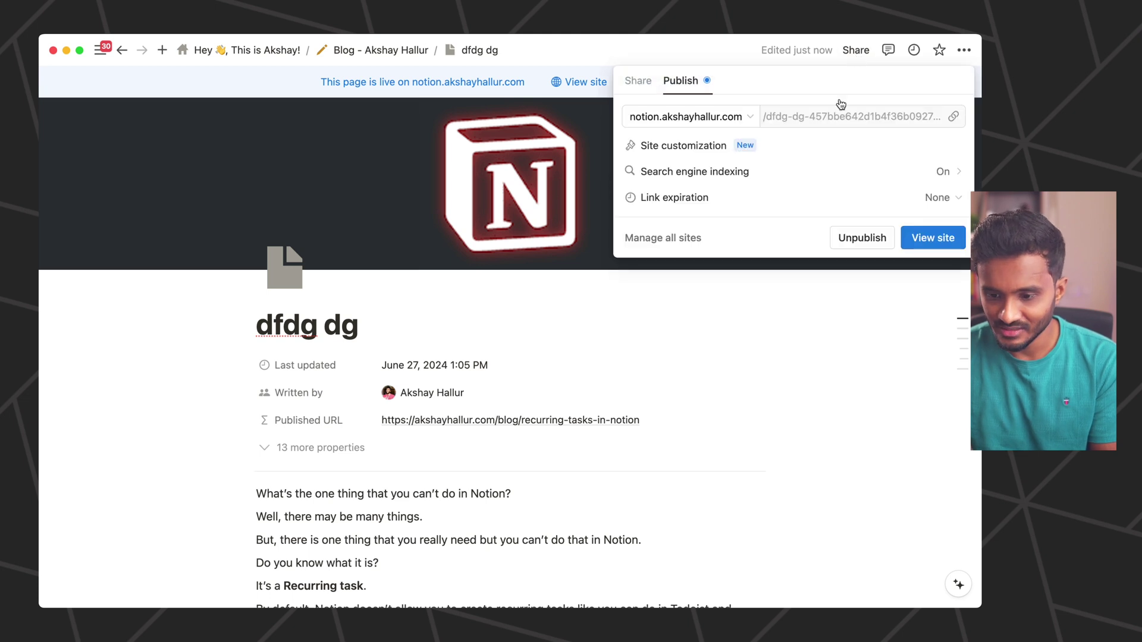
left_click(438, 329)
key("cmd+z")
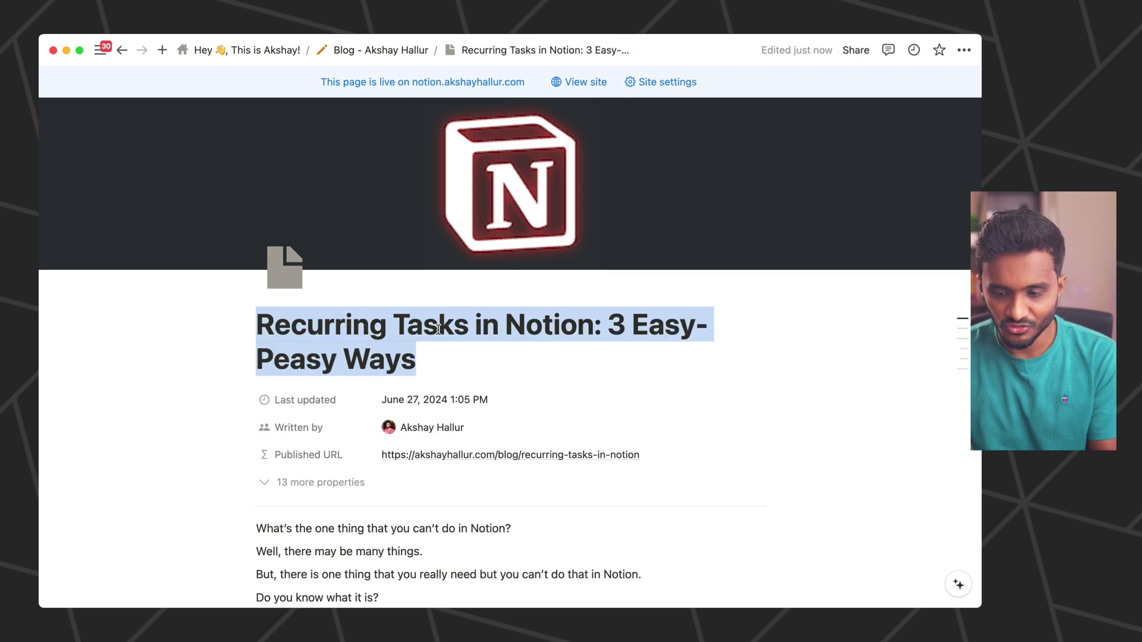
left_click(857, 53)
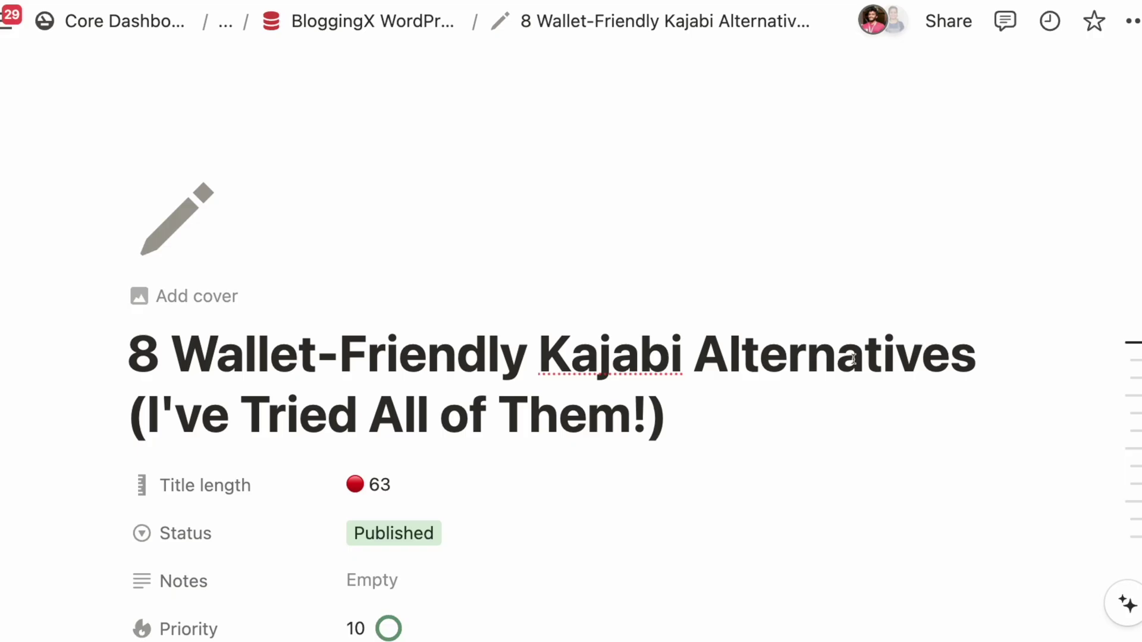
scroll(813, 379, "down", 18)
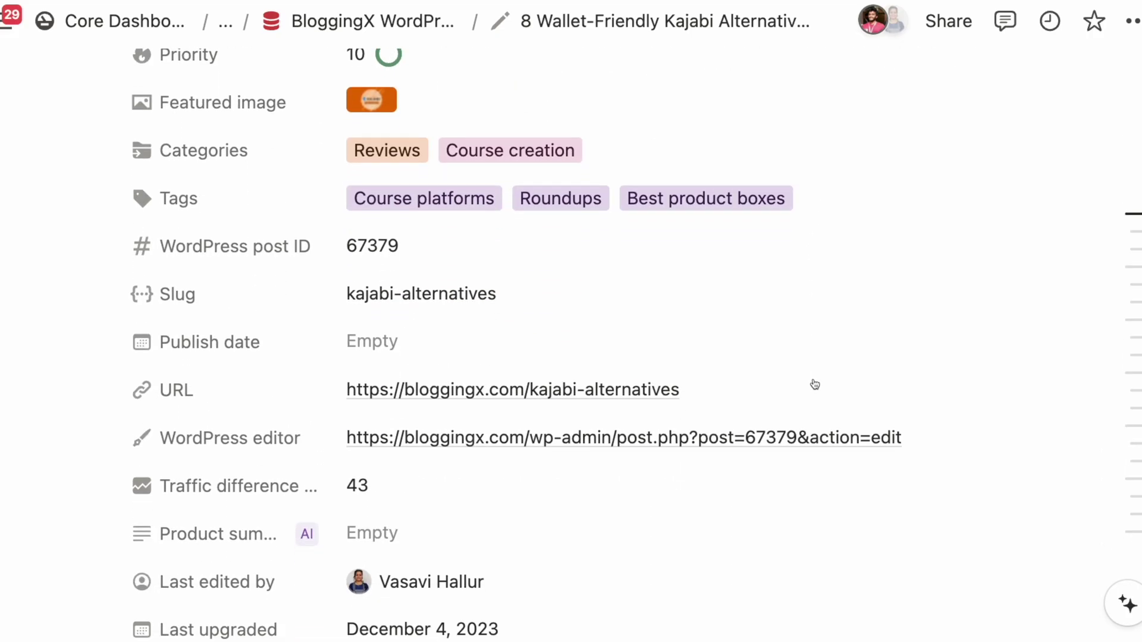
scroll(815, 384, "down", 20)
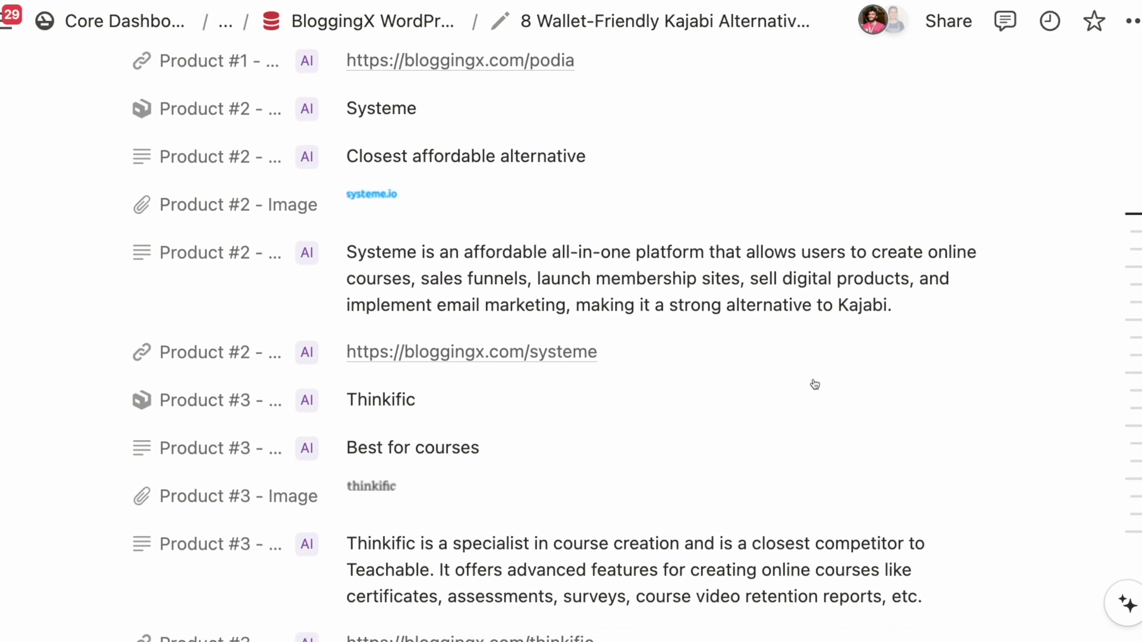
scroll(814, 383, "down", 1)
scroll(815, 384, "down", 4)
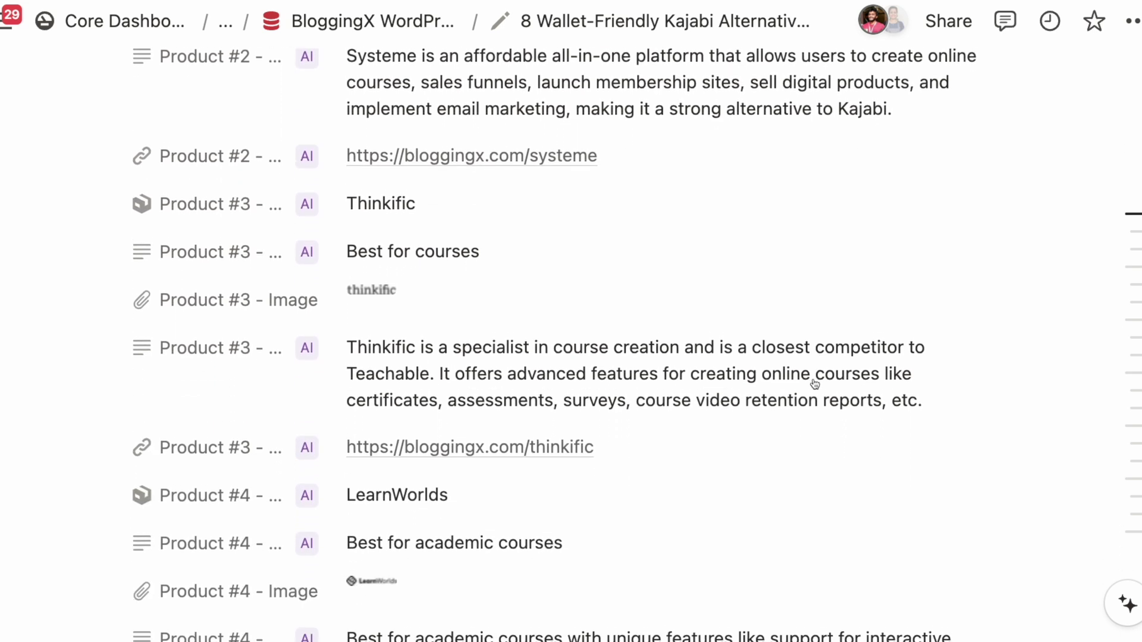
scroll(815, 384, "down", 6)
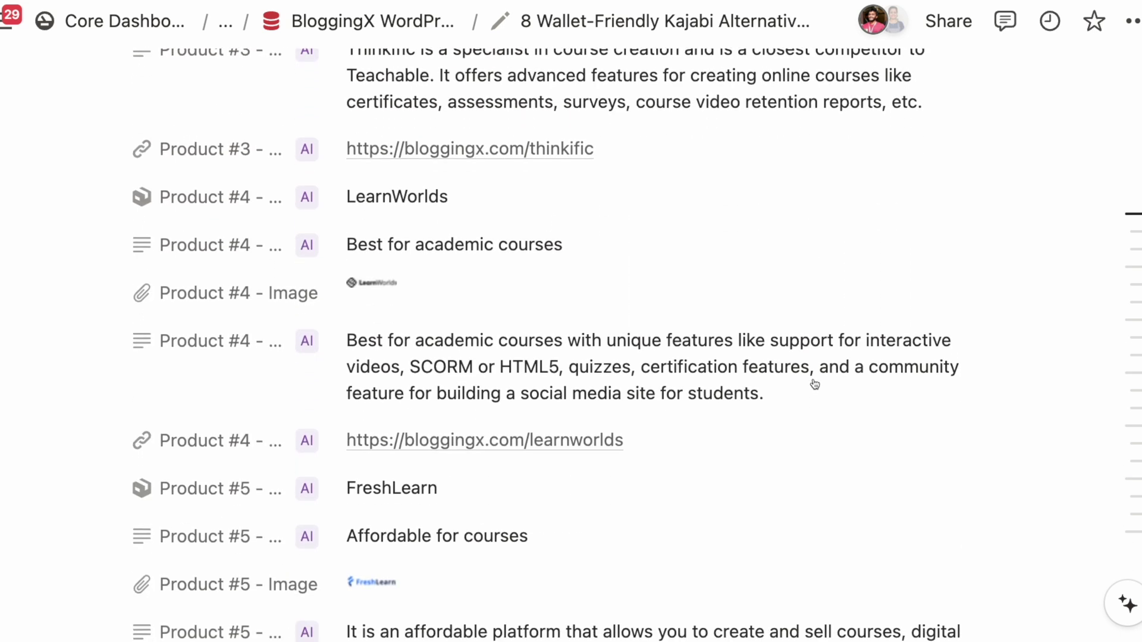